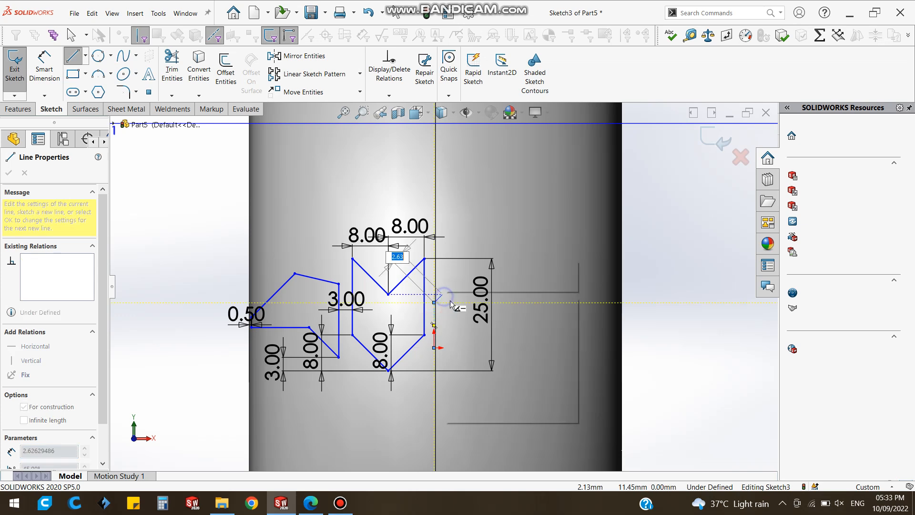
Mirror all lines of the arrow-shaped tread profiles about the vertical construction line at the origin, keeping the originals.
key(Escape)
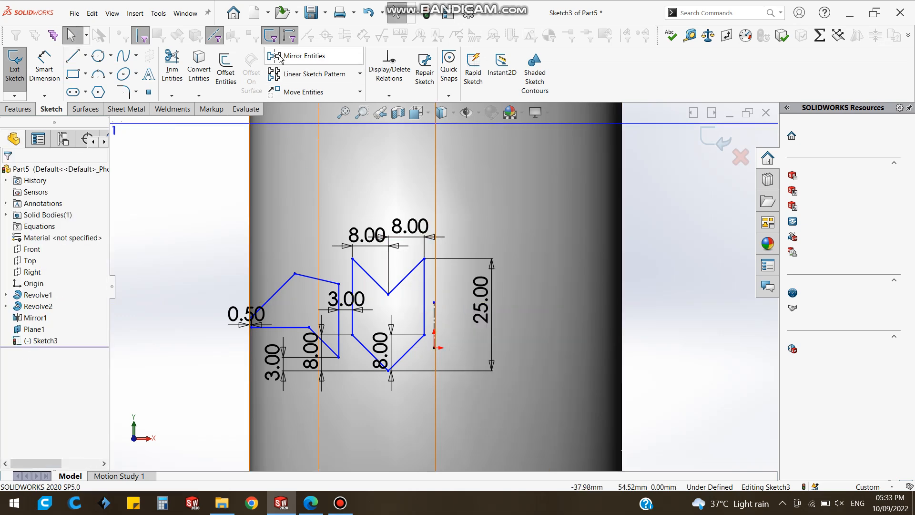
click(295, 56)
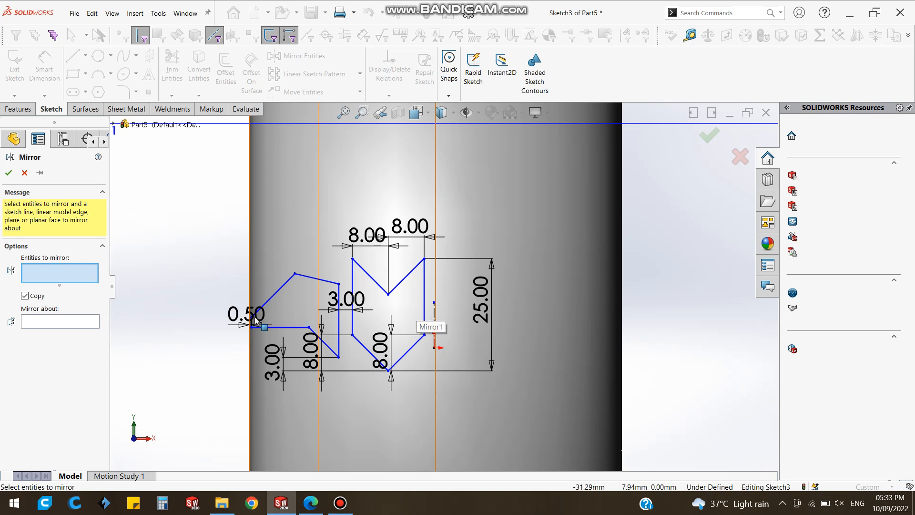
click(78, 319)
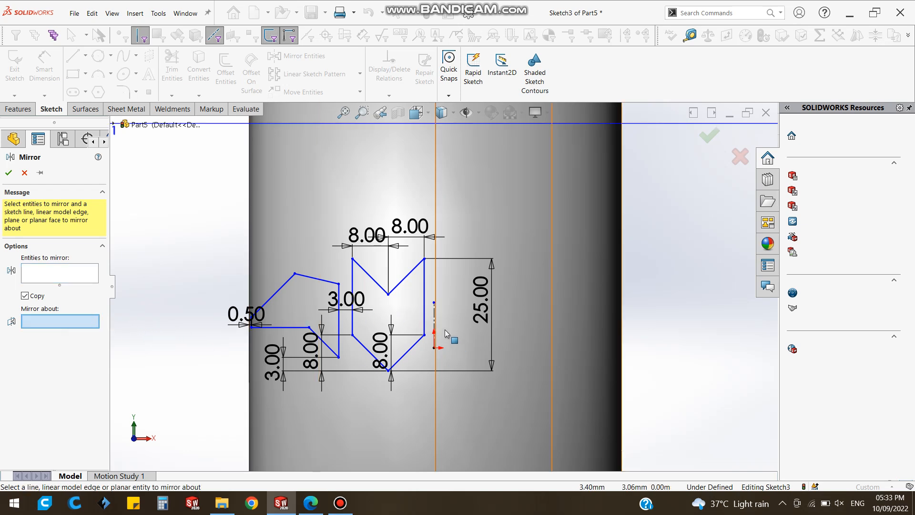
click(435, 322)
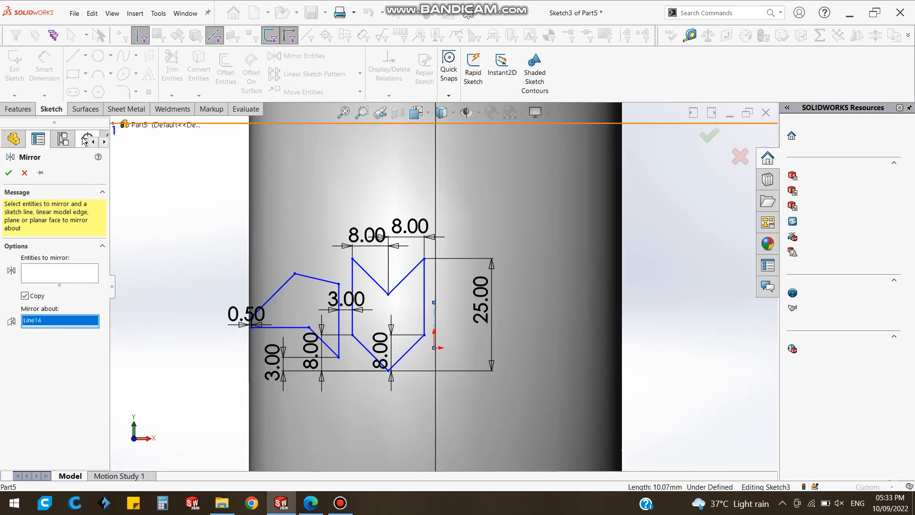
click(61, 275)
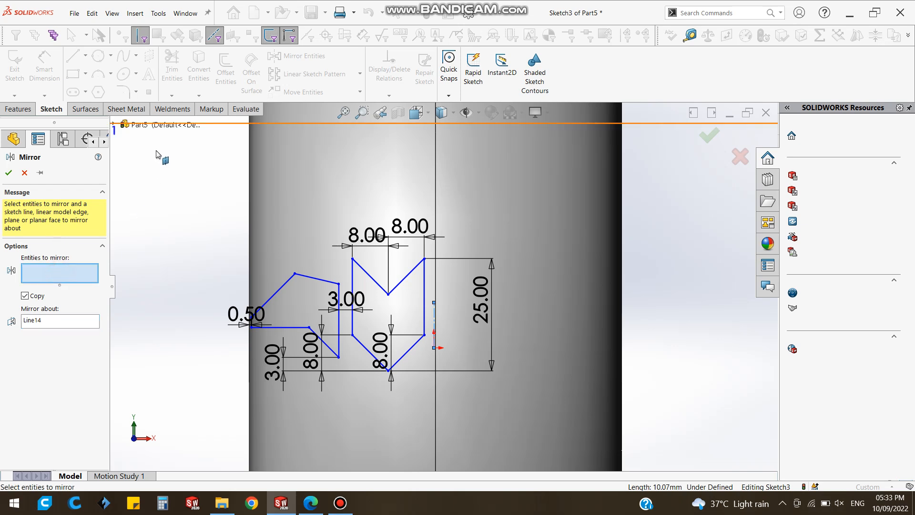
click(114, 125)
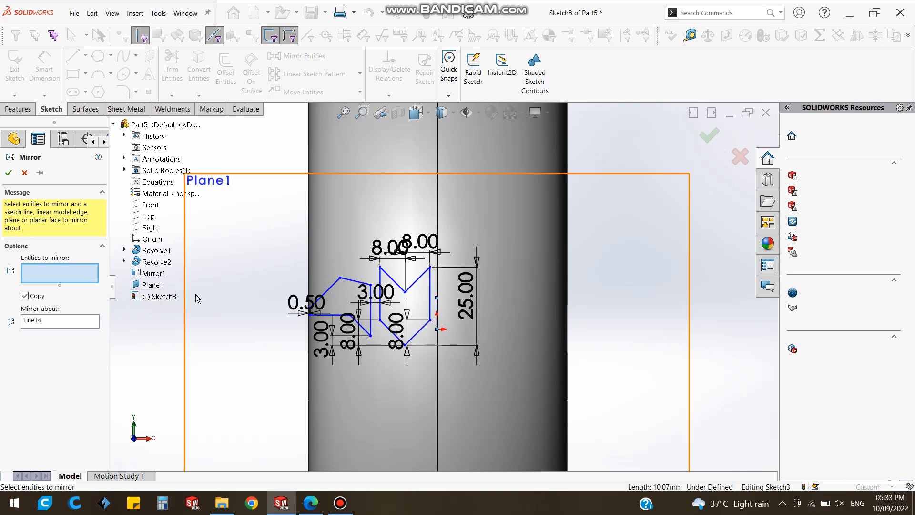
scroll(412, 308, down, 3)
click(413, 279)
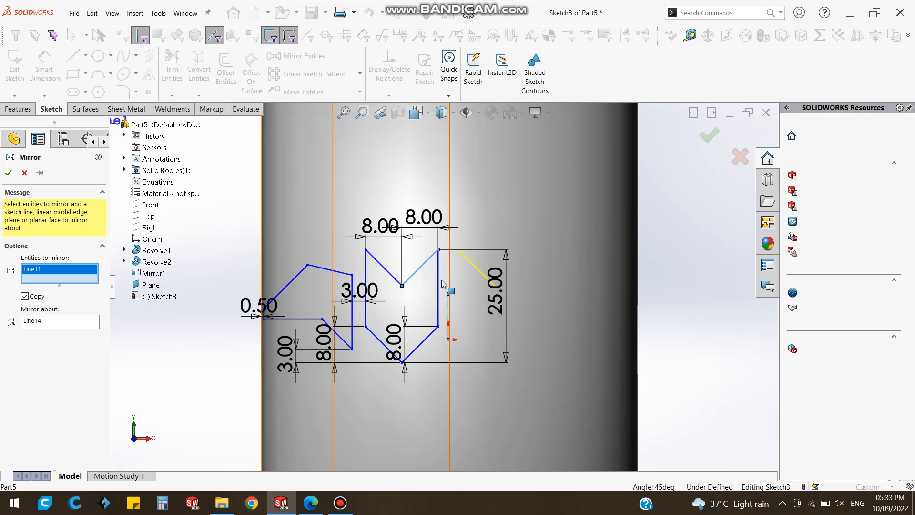
click(392, 278)
click(392, 277)
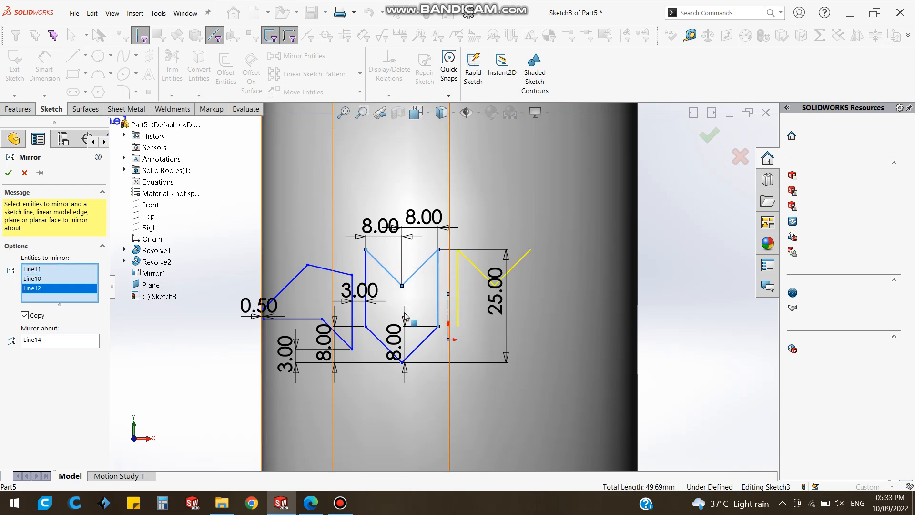
drag(430, 348, 306, 270)
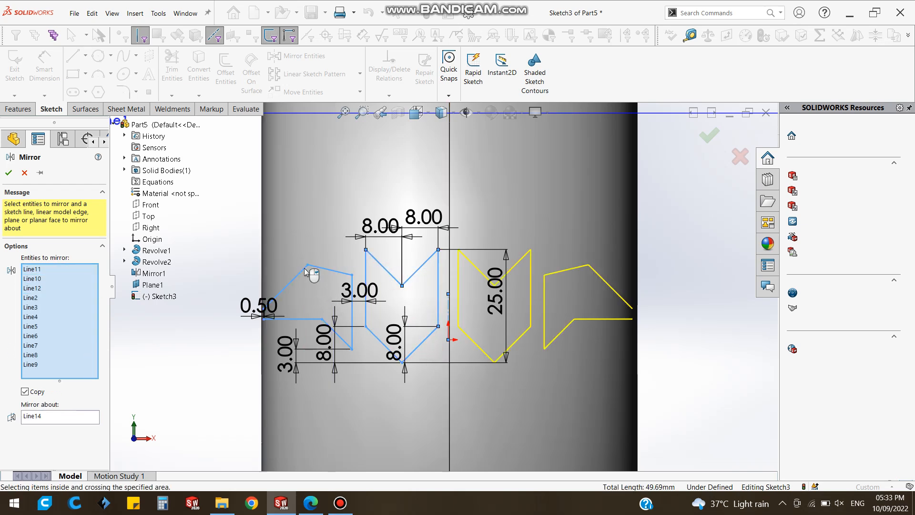
click(265, 317)
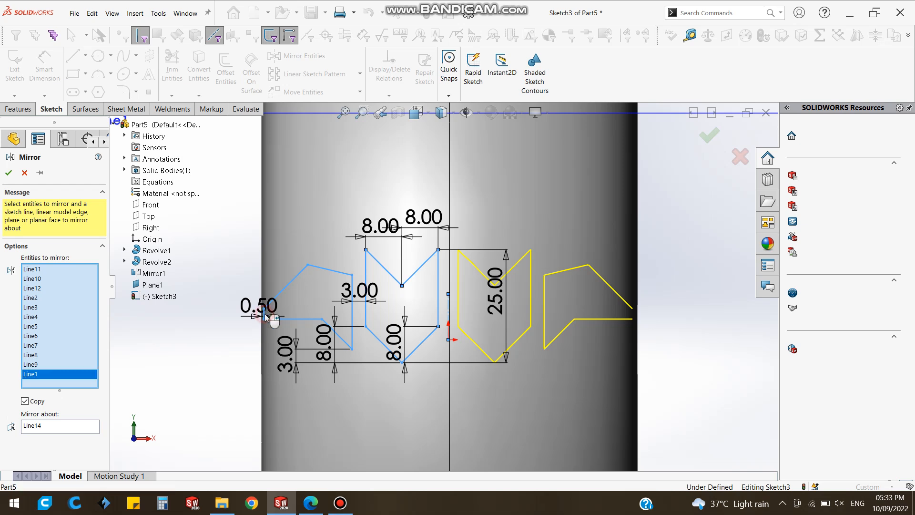
click(8, 173)
Start a boss extrude of the tread sketch up to the tire's side surface, with Merge result turned off.
scroll(462, 351, up, 1)
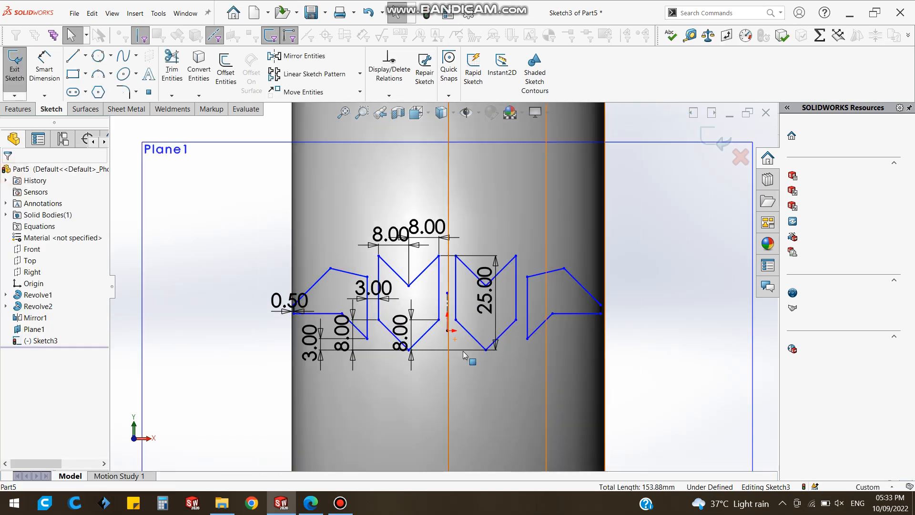
scroll(463, 352, up, 1)
scroll(464, 359, up, 1)
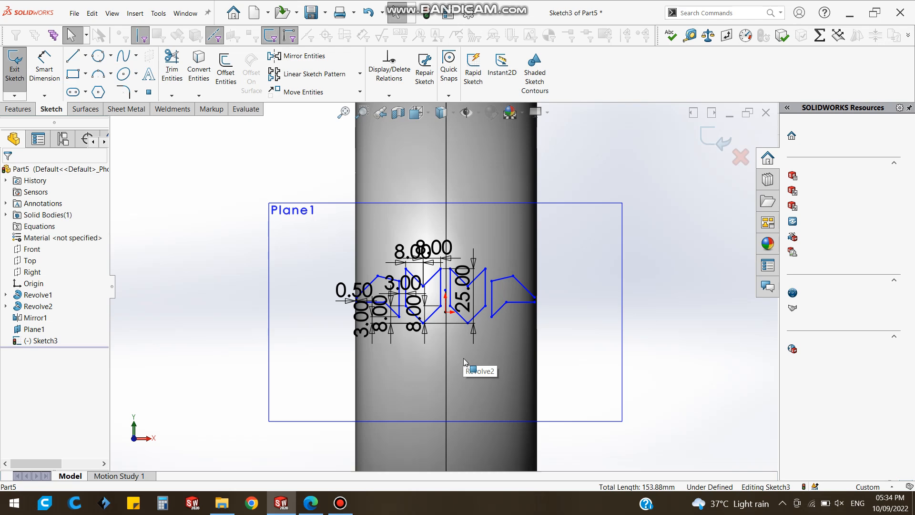
click(18, 109)
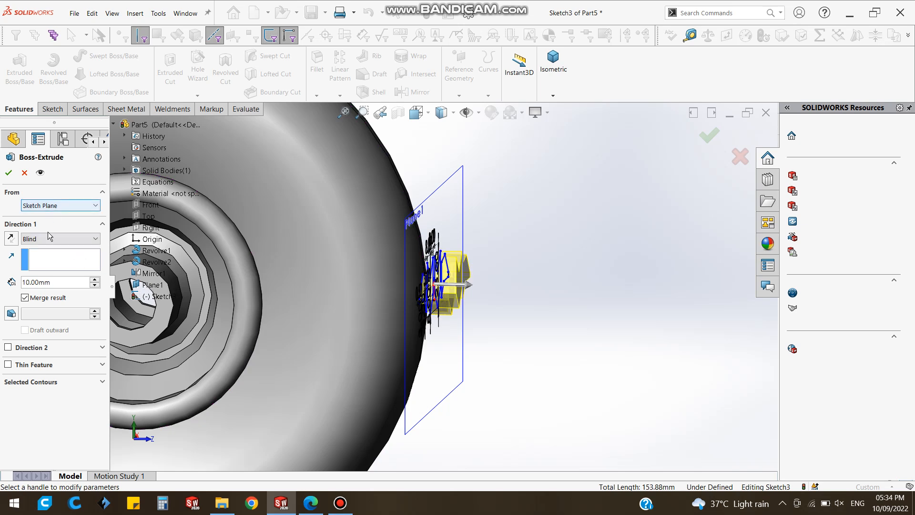
click(52, 238)
click(47, 272)
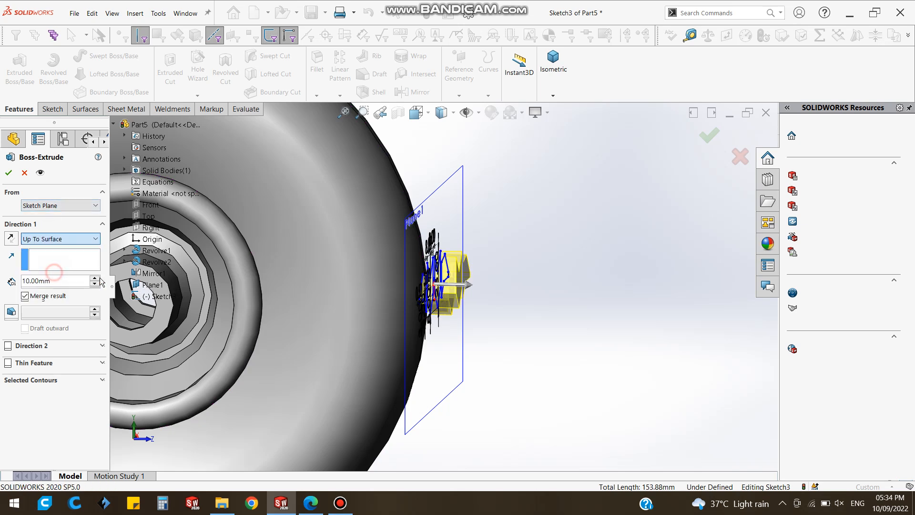
click(387, 287)
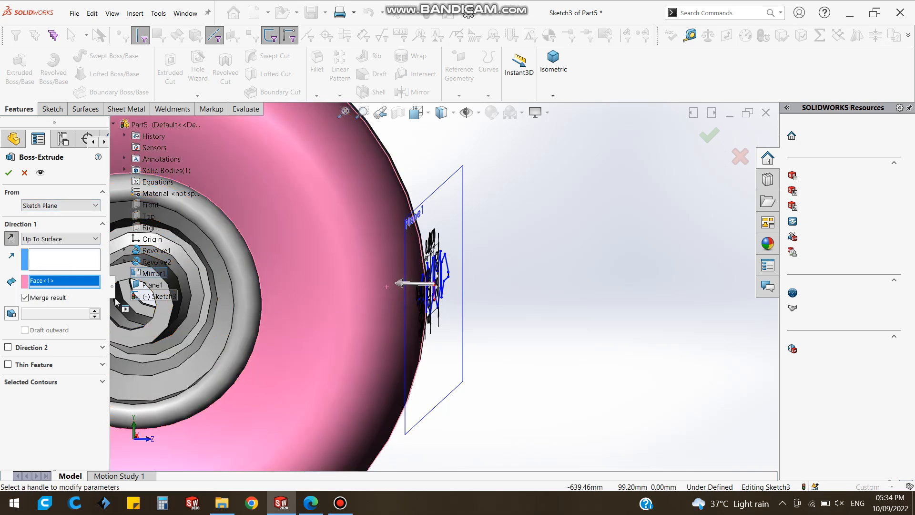
click(57, 298)
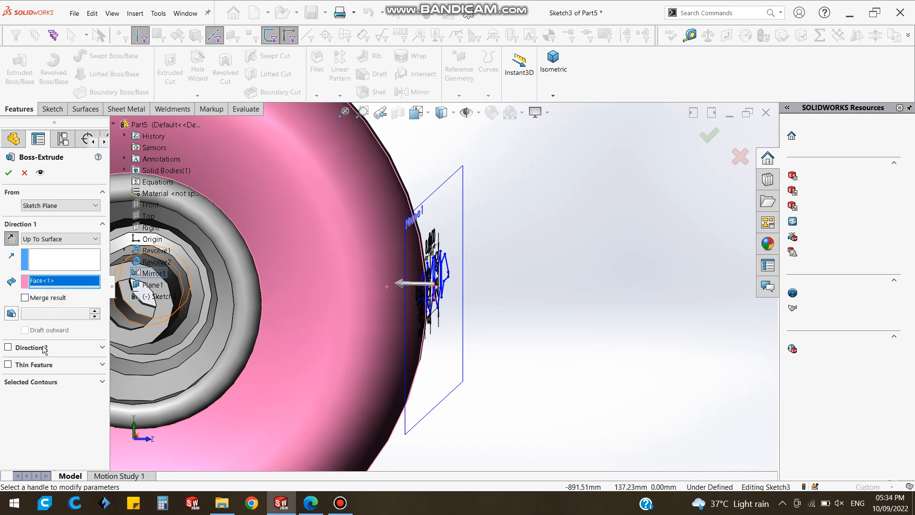
Select the four closed tread profile regions as the contours of the extrusion.
click(52, 381)
mouse_move(379, 290)
middle_down()
mouse_move(359, 302)
mouse_move(331, 288)
middle_up()
click(277, 281)
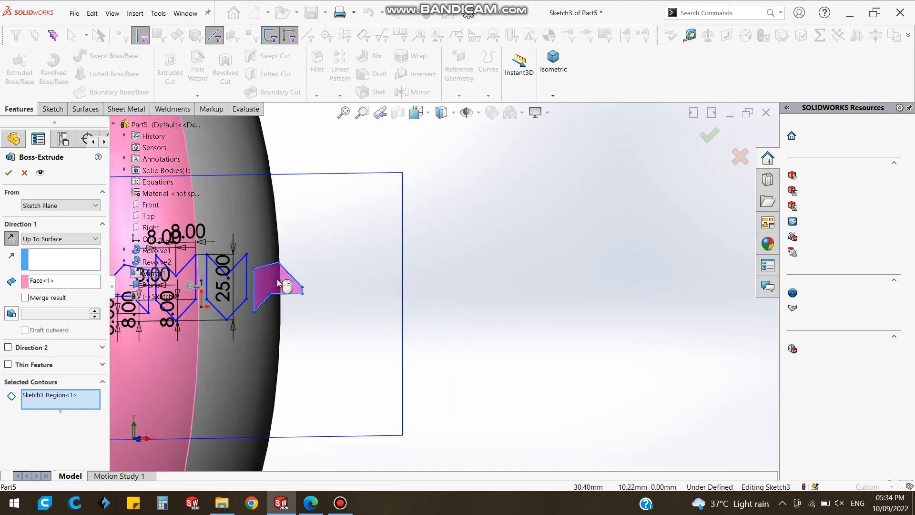
click(239, 287)
click(177, 286)
click(128, 282)
Set the extrusion's end condition to Up To Next and complete the extrusion.
scroll(216, 328, up, 5)
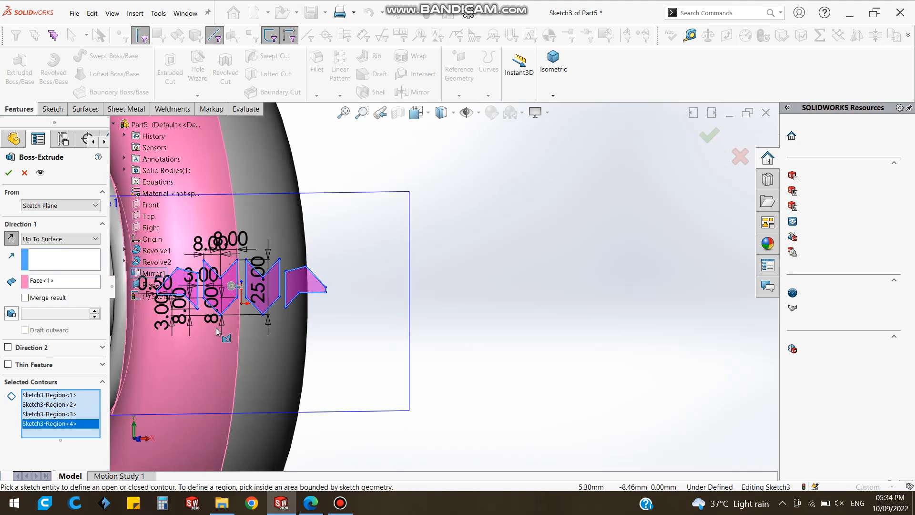
mouse_move(213, 333)
middle_down()
mouse_move(263, 329)
mouse_move(286, 347)
mouse_move(281, 388)
mouse_move(379, 298)
middle_up()
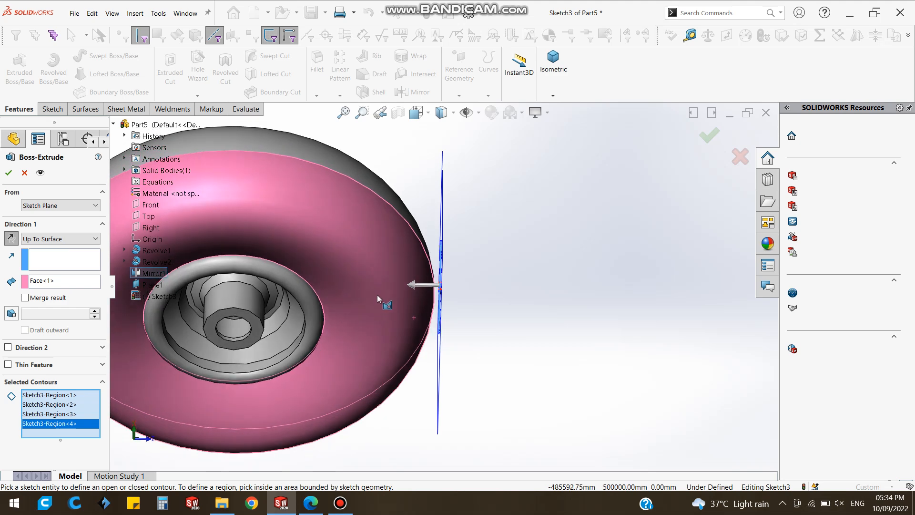
scroll(327, 253, down, 3)
click(74, 238)
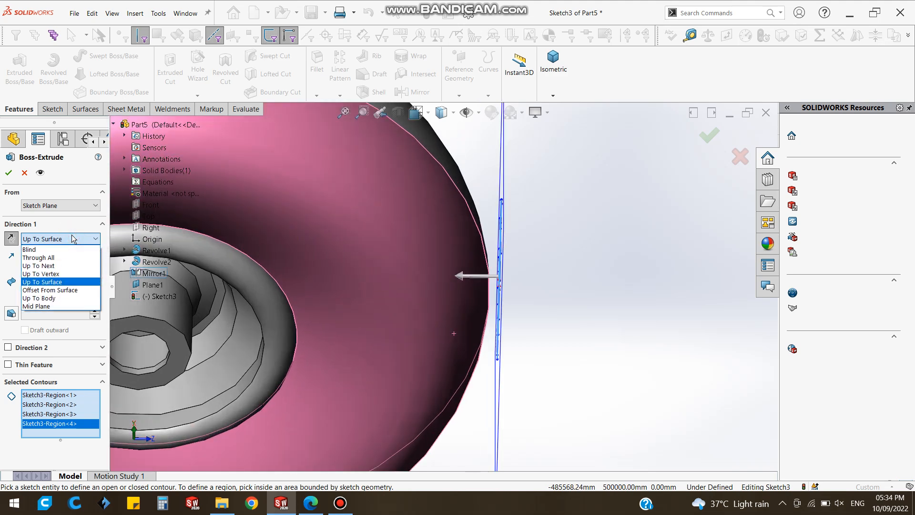
click(58, 266)
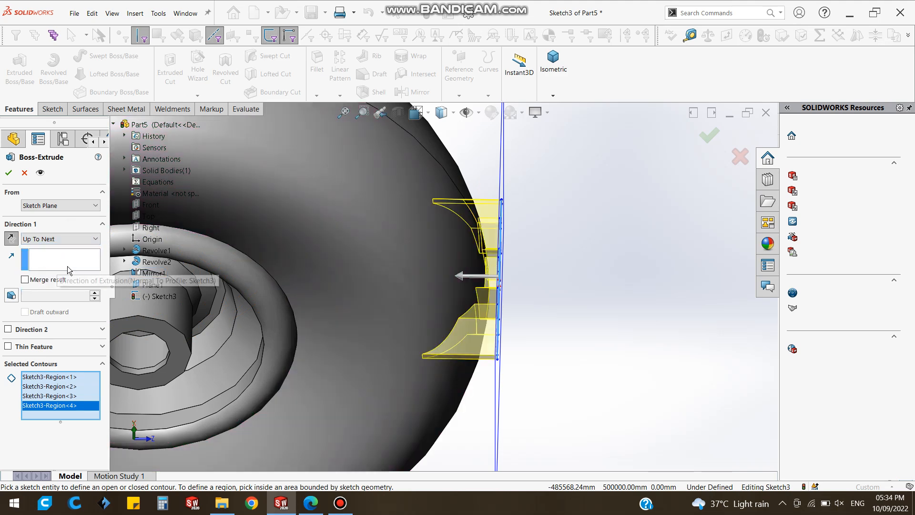
scroll(384, 284, up, 2)
middle_drag(523, 350, 481, 286)
click(9, 173)
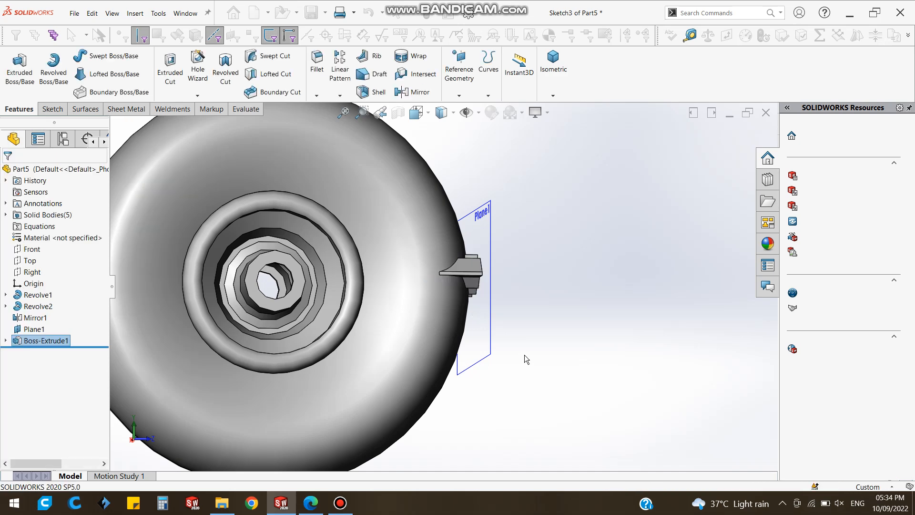
Hide the reference plane Plane1.
middle_drag(536, 346, 431, 320)
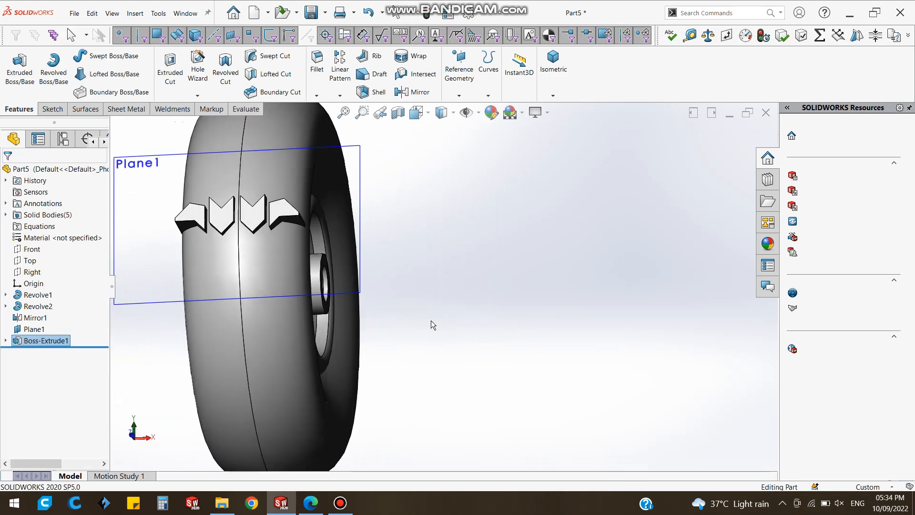
click(358, 291)
click(418, 263)
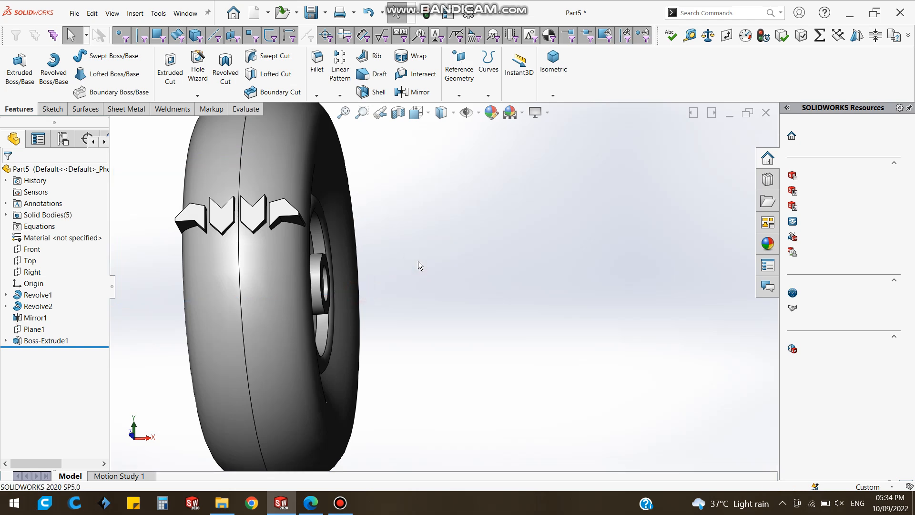
Start a circular pattern that uses the circular edge of the wheel's hub as its axis.
middle_drag(480, 261, 453, 307)
scroll(451, 300, up, 4)
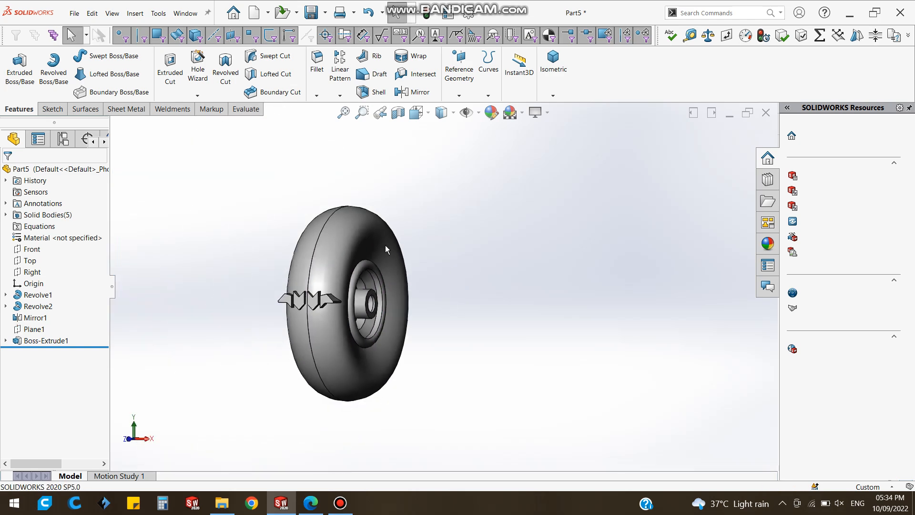
click(339, 95)
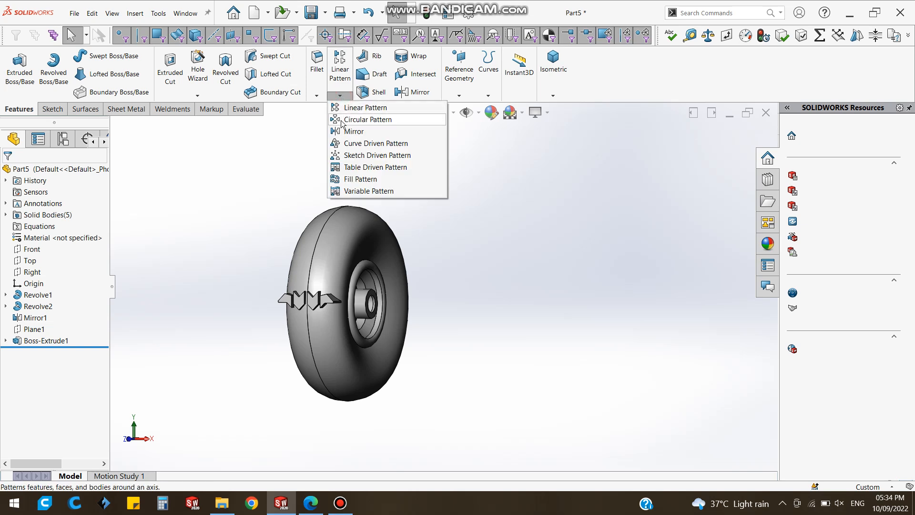
click(342, 119)
scroll(358, 287, down, 2)
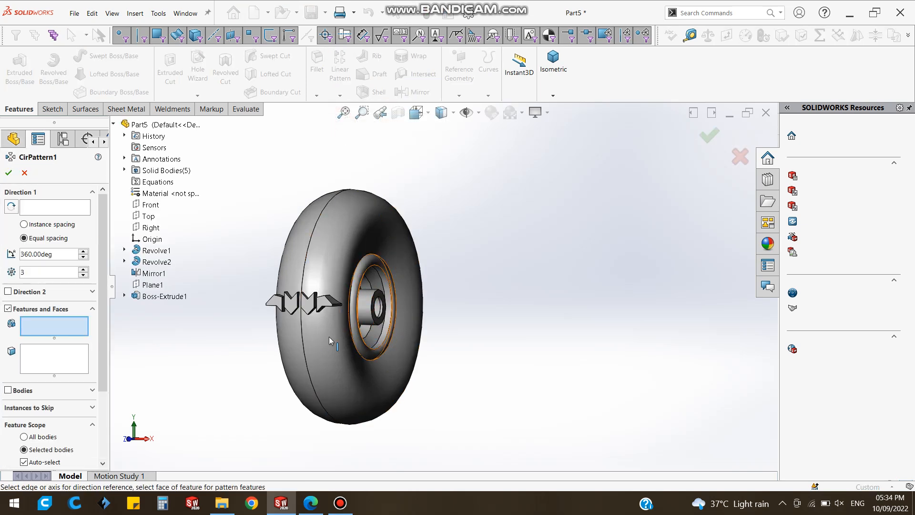
click(61, 207)
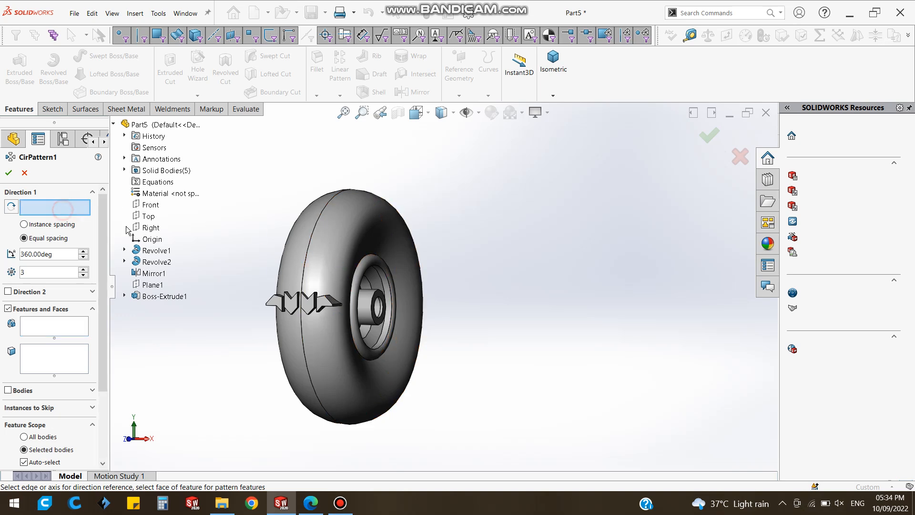
click(377, 296)
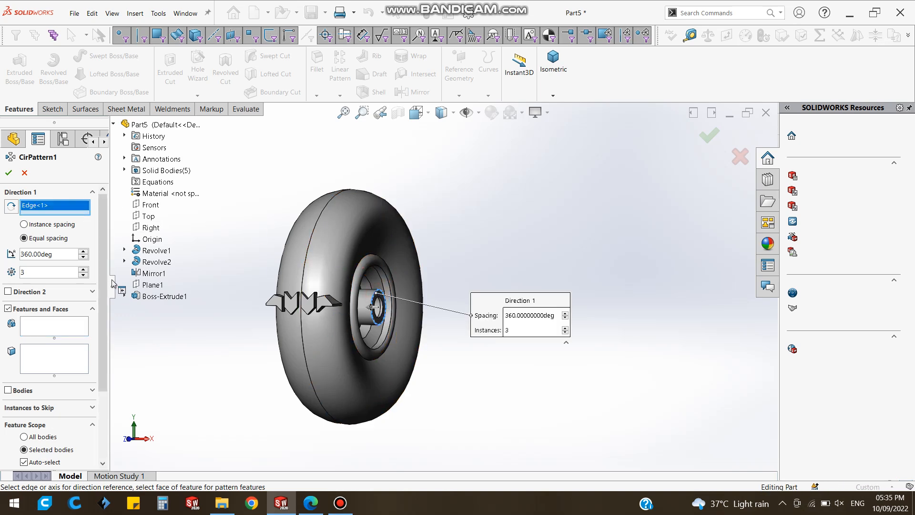
Try to select the extruded tread blocks as bodies to pattern, and return to patterning features and faces.
click(45, 328)
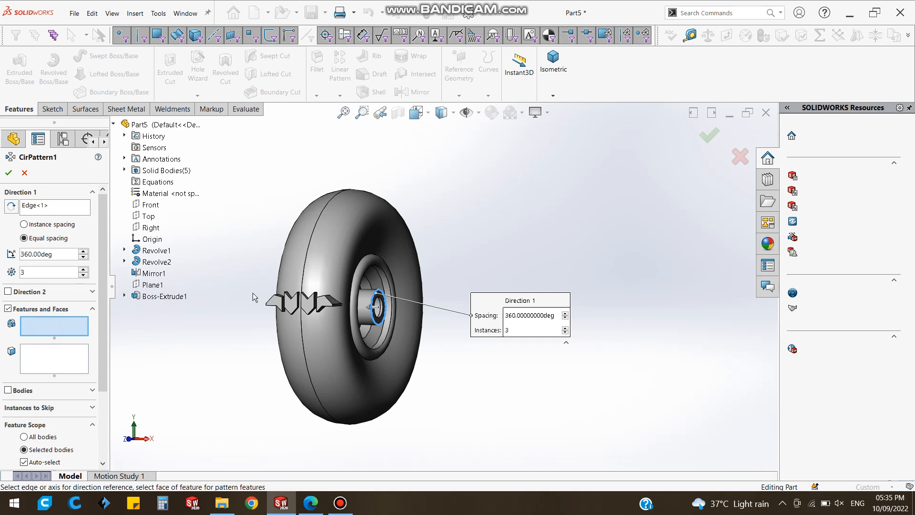
click(70, 388)
click(276, 306)
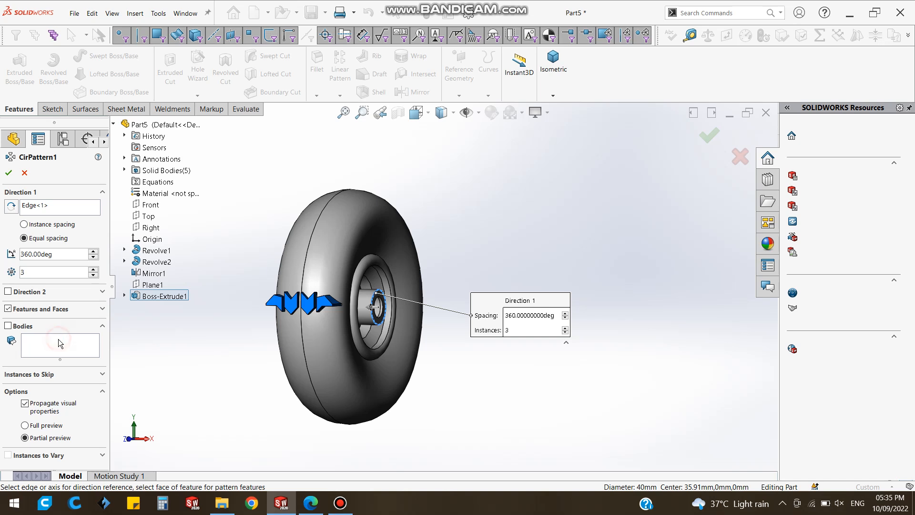
click(19, 328)
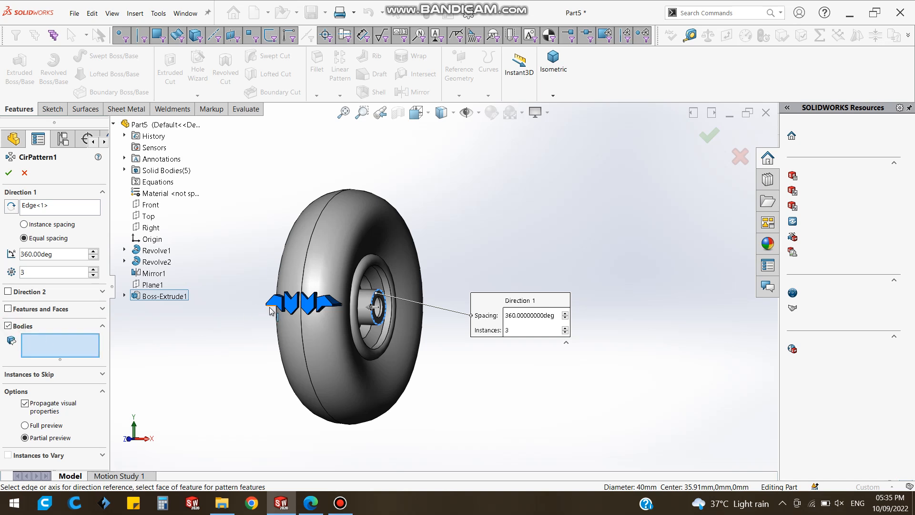
click(152, 296)
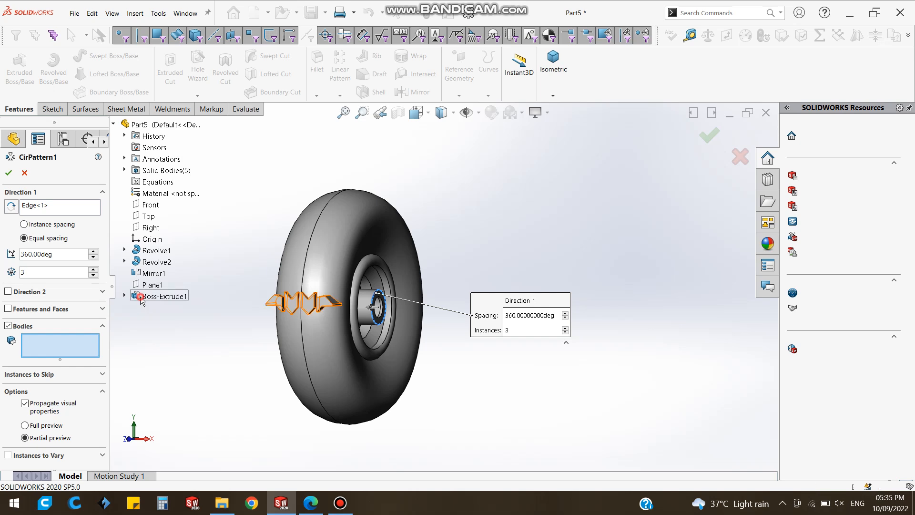
click(142, 298)
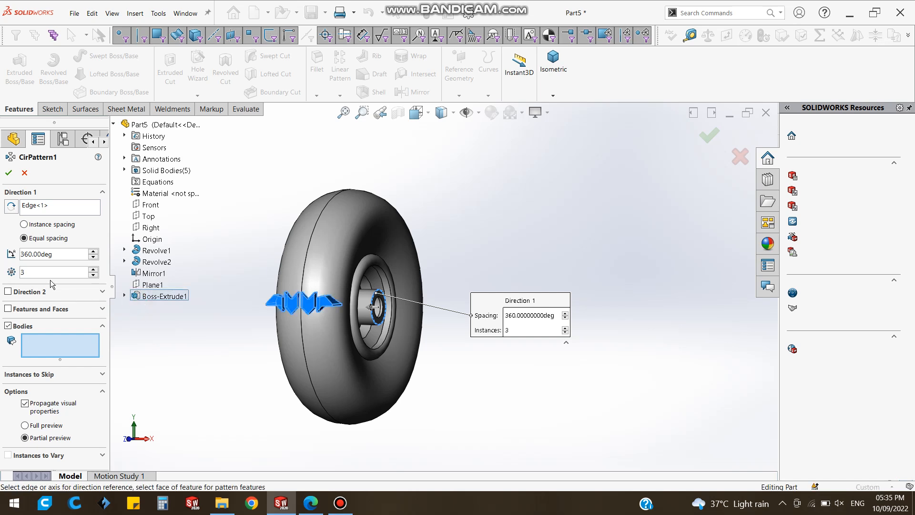
click(34, 310)
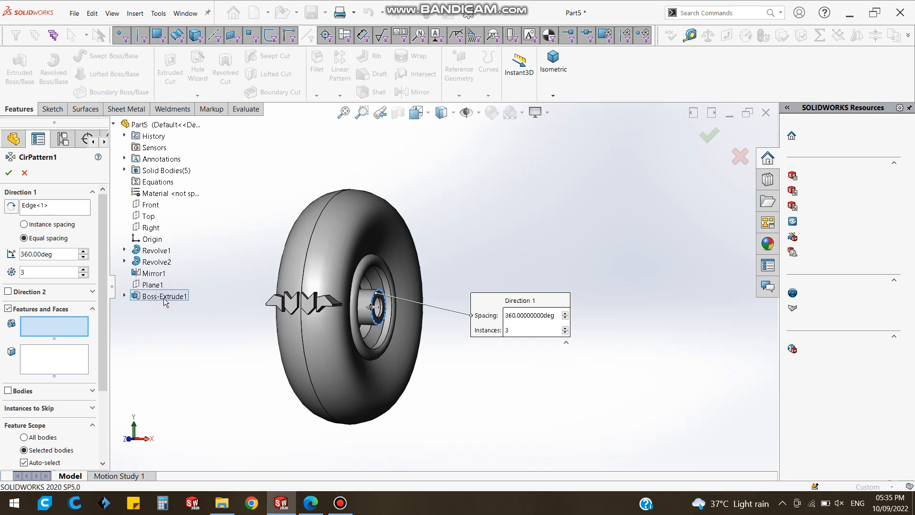
Choose the Boss-Extrude1 tread blocks as the feature to pattern and raise the number of instances to 21.
click(84, 268)
click(84, 268)
click(84, 269)
click(84, 269)
click(84, 269)
click(85, 269)
click(85, 268)
click(84, 269)
click(84, 269)
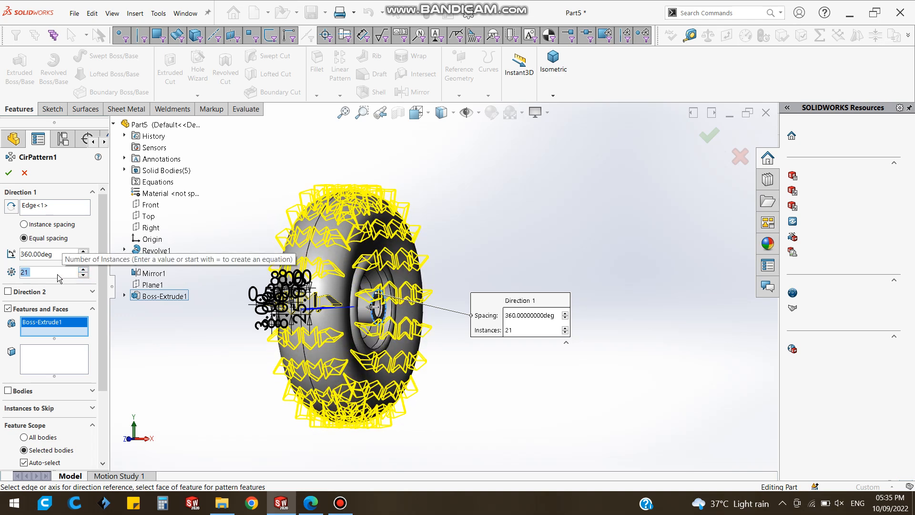
Try 30 and 40 instances for the circular pattern of the tread blocks.
text(30)
key(Return)
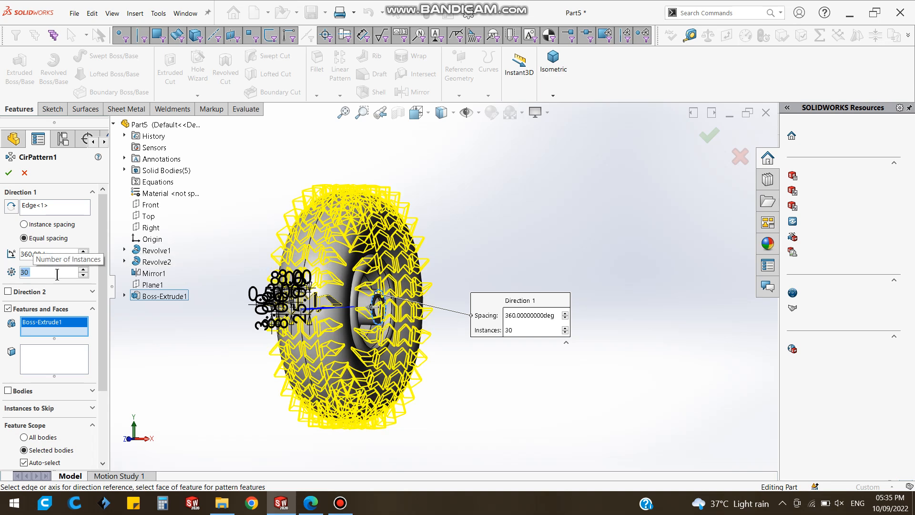
text(40)
key(Return)
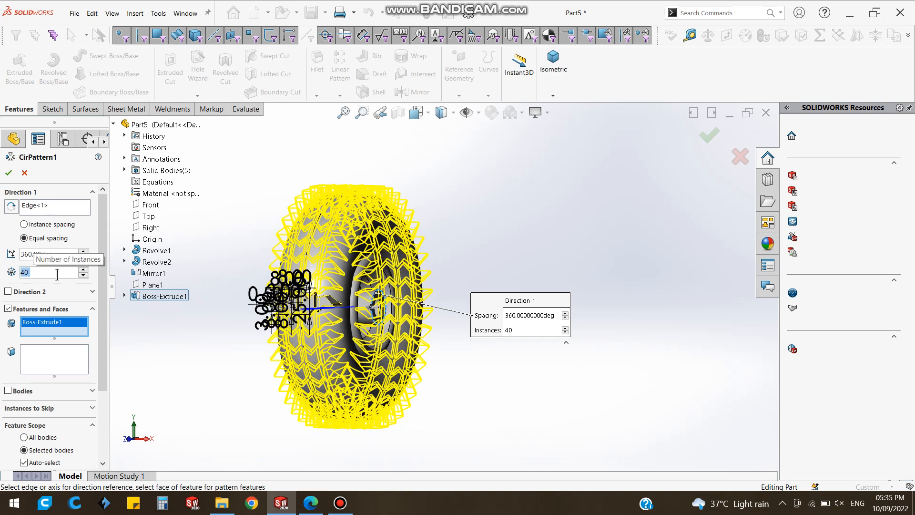
Set the circular pattern to 35 instances and complete it.
text(35)
key(Return)
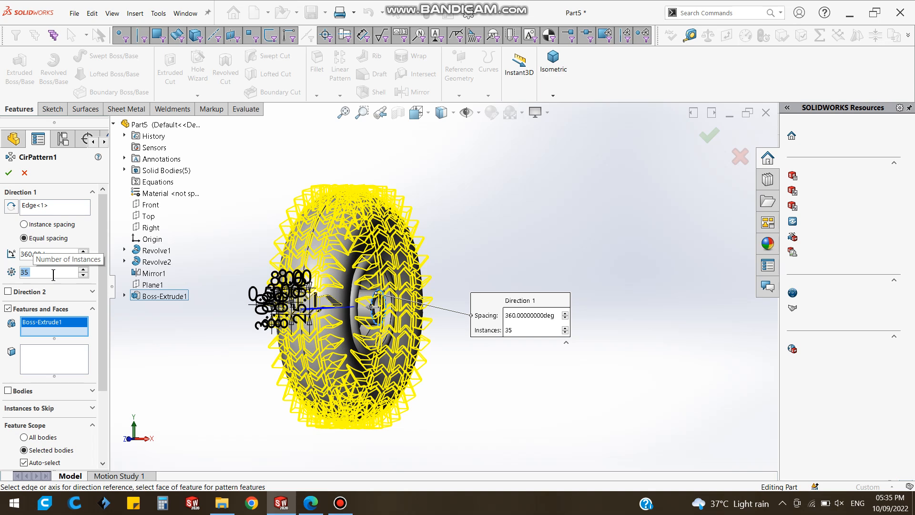
click(8, 172)
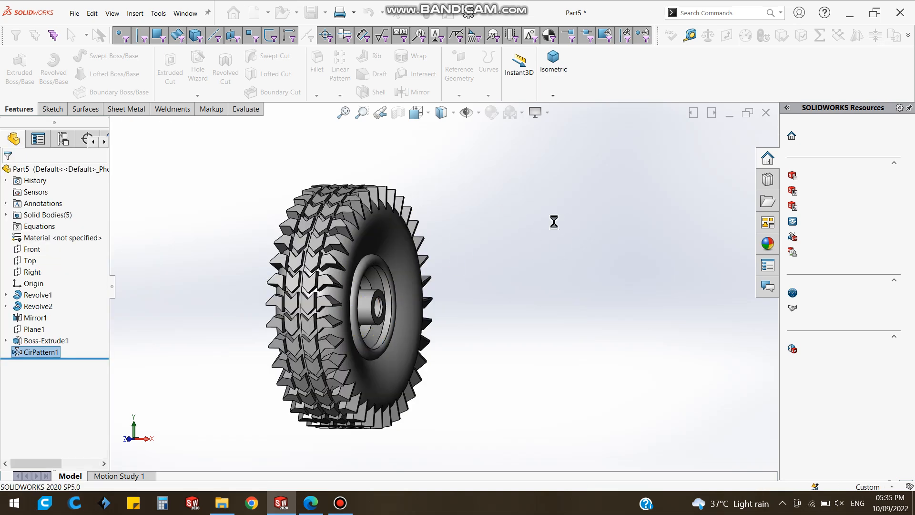
Start a new sketch on the Front plane, viewed straight on at the upper part of the tread.
middle_drag(545, 259, 598, 266)
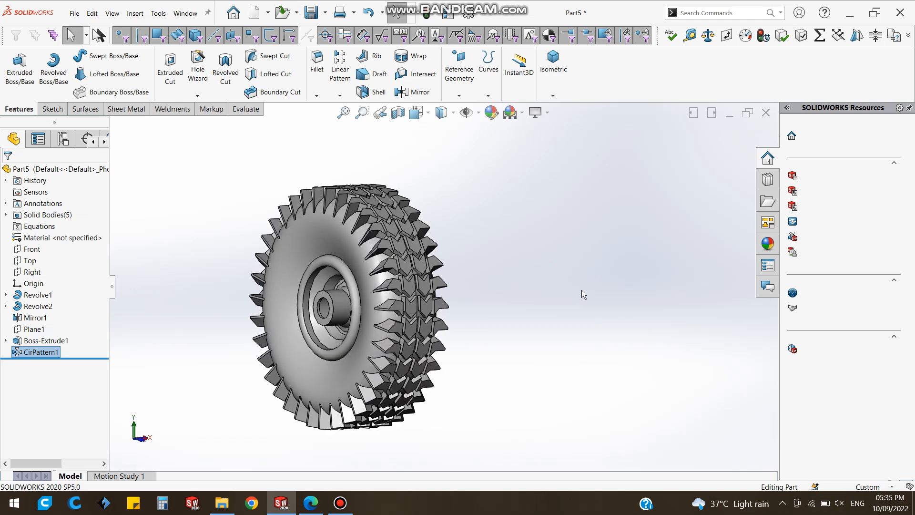
scroll(561, 300, up, 2)
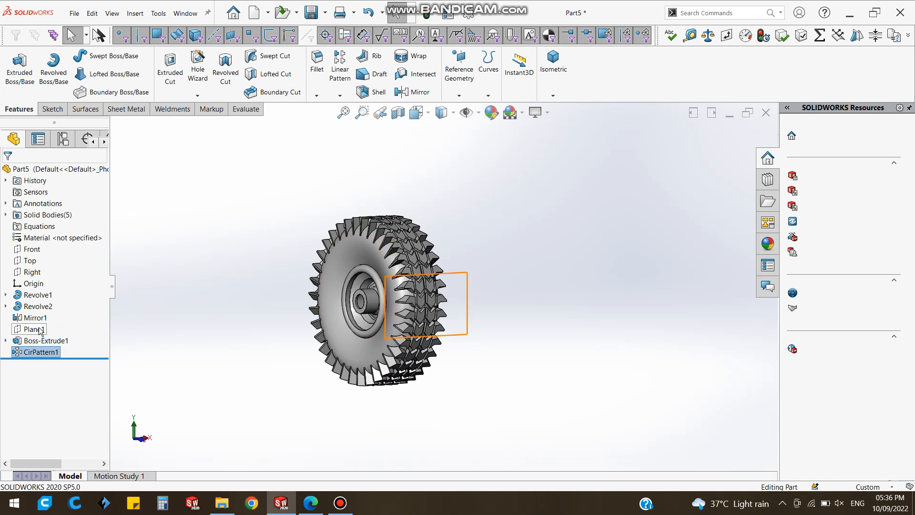
click(32, 250)
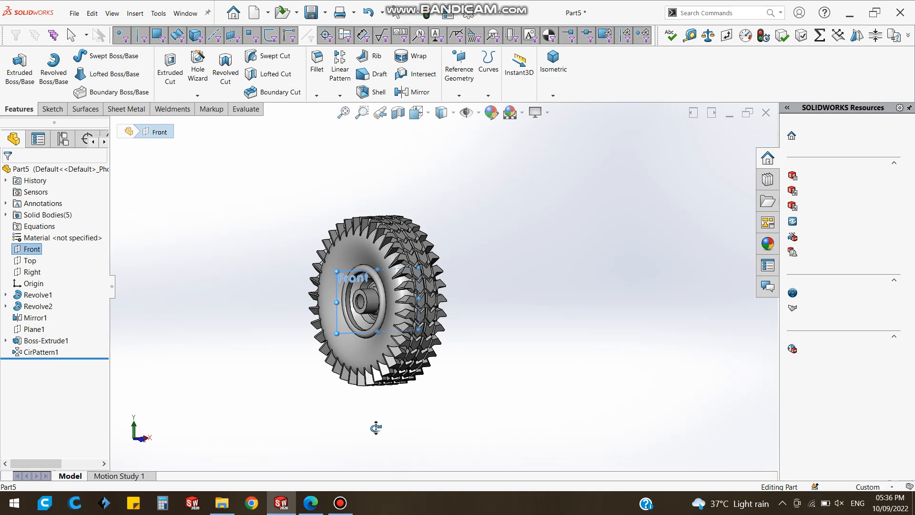
key(ctrl+8)
key(ctrl+8)
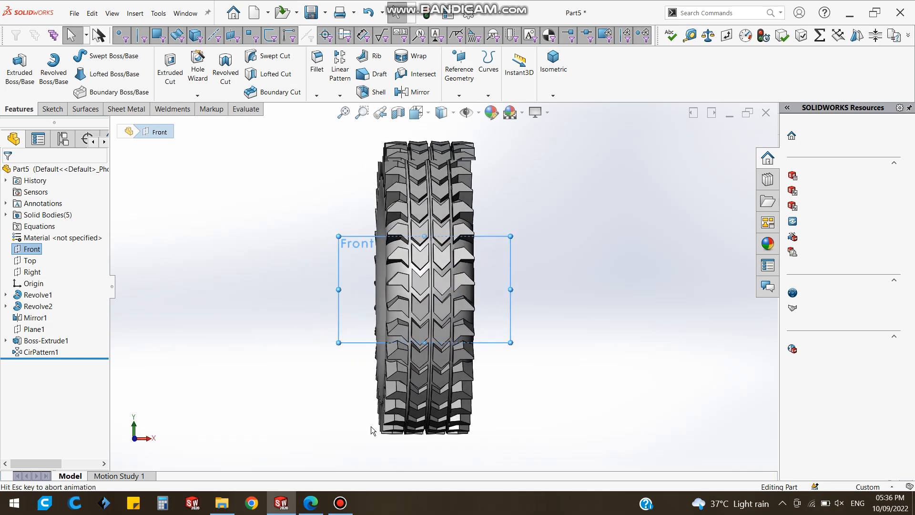
scroll(582, 153, up, 1)
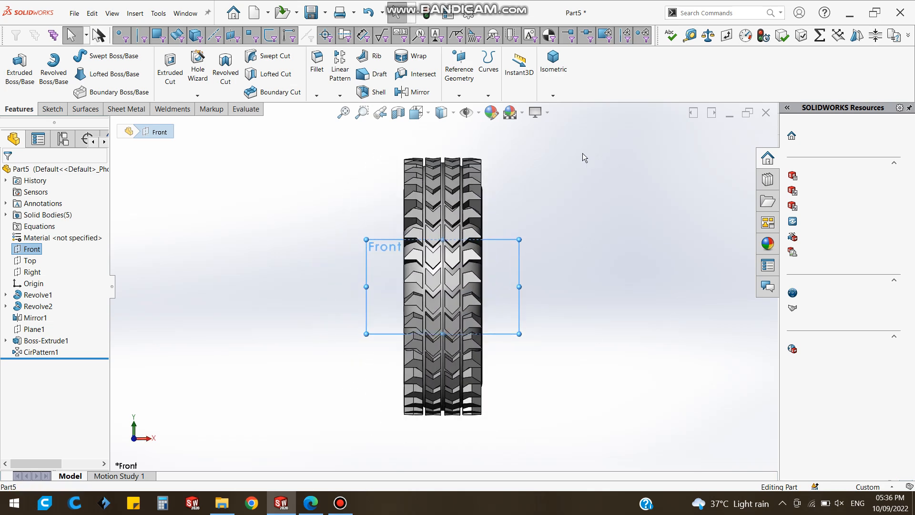
scroll(579, 166, down, 1)
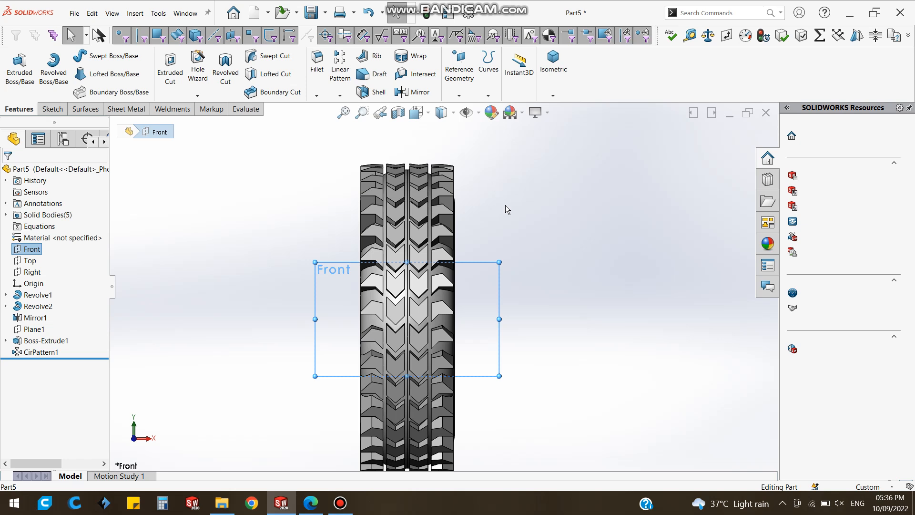
scroll(422, 192, down, 4)
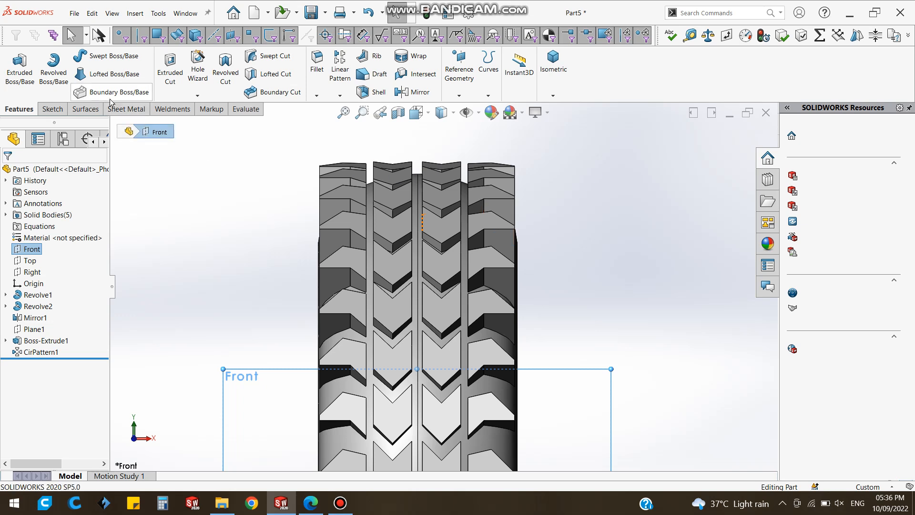
click(52, 109)
click(15, 65)
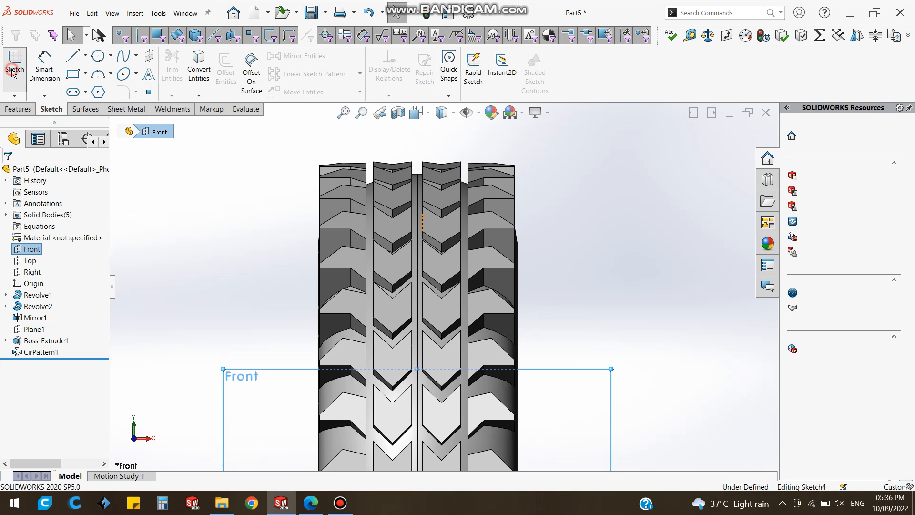
Sketch a three-point arc over the top of the tread, about 89 mm wide with a radius of about 47 mm, peaking at the tire's middle.
click(99, 76)
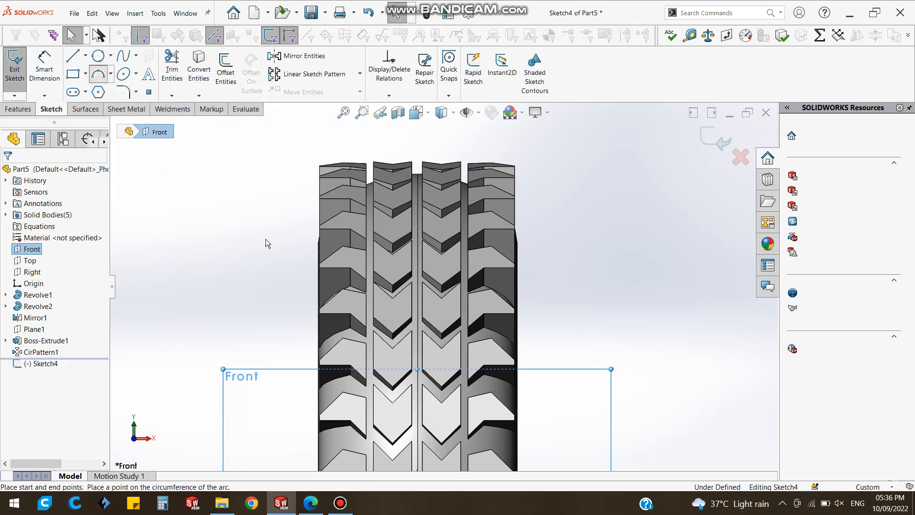
click(316, 246)
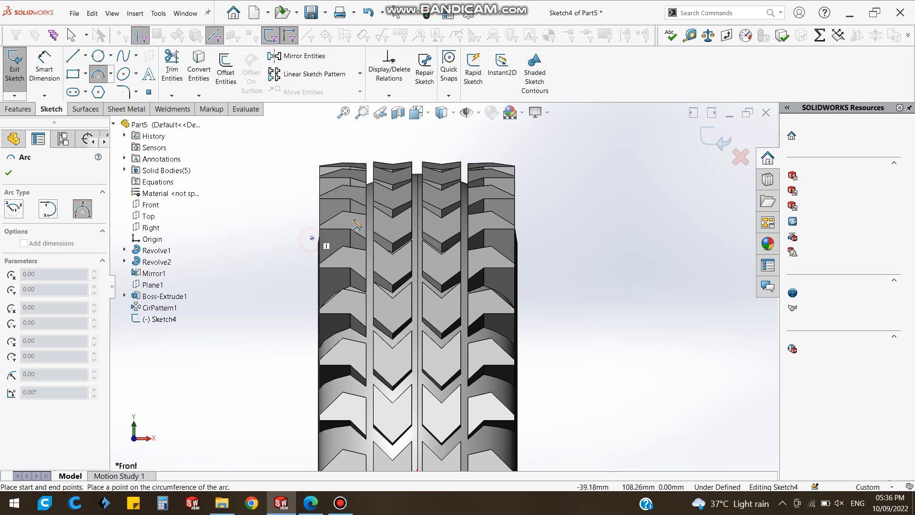
click(526, 239)
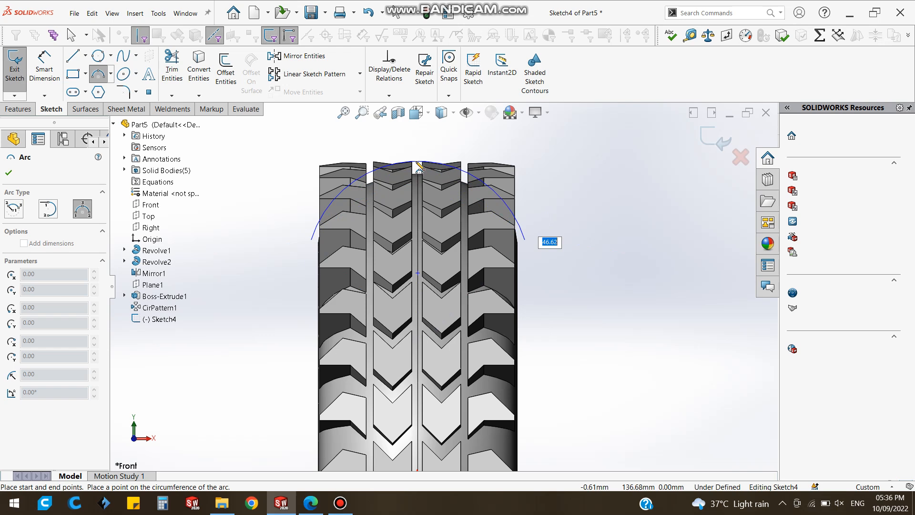
click(417, 163)
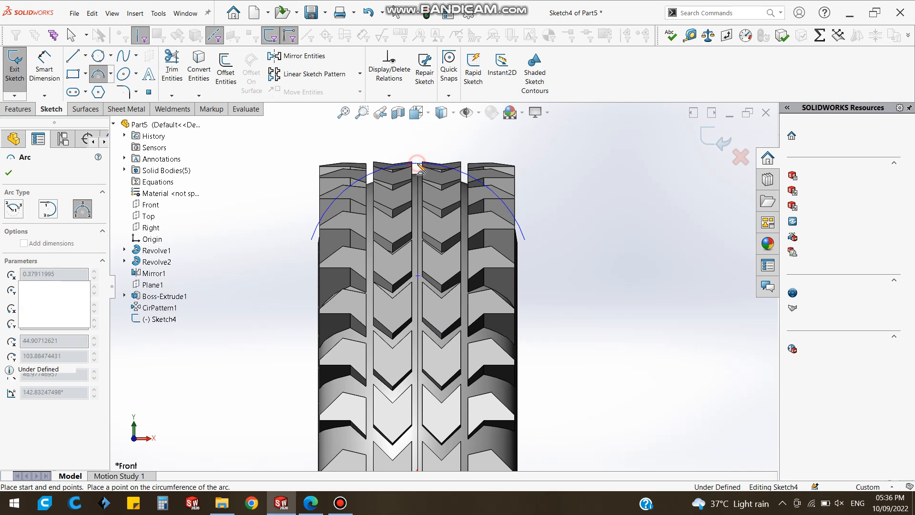
right_click(443, 141)
click(448, 144)
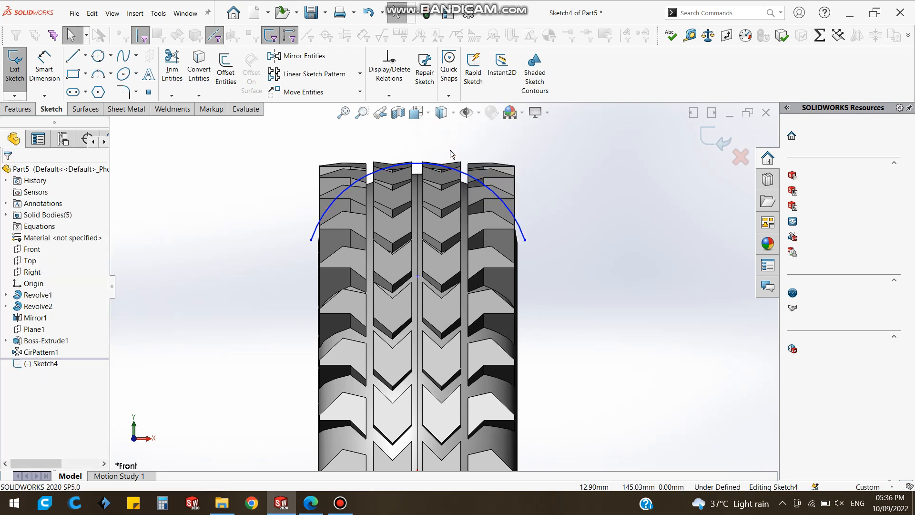
Dimension the horizontal distance between the arc's two endpoints as 90 mm.
scroll(451, 152, down, 1)
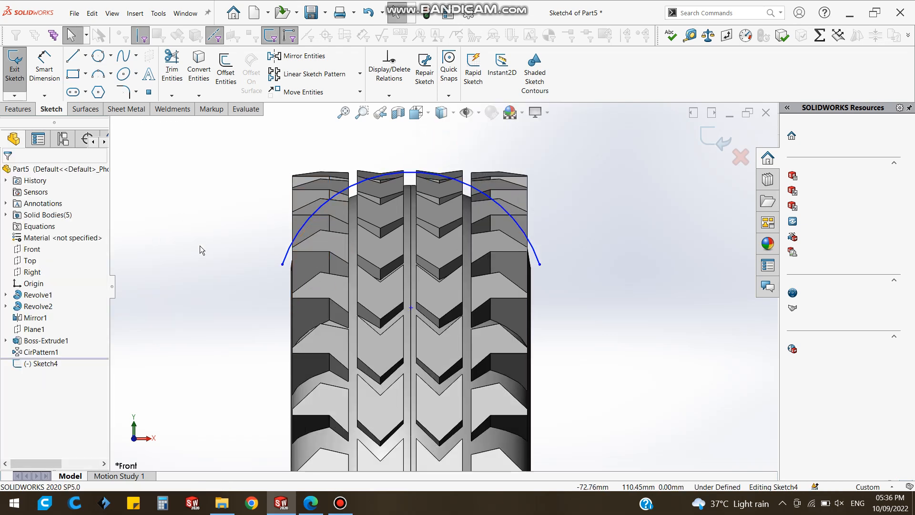
click(39, 71)
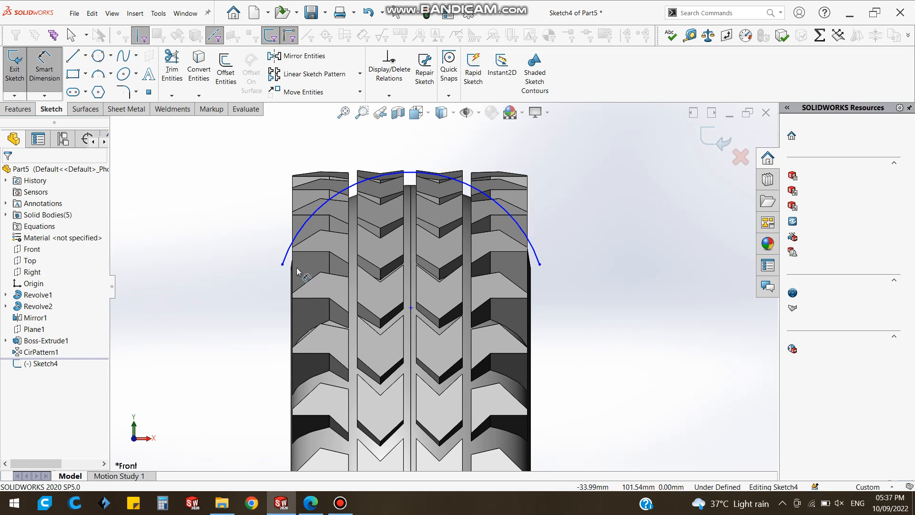
click(282, 265)
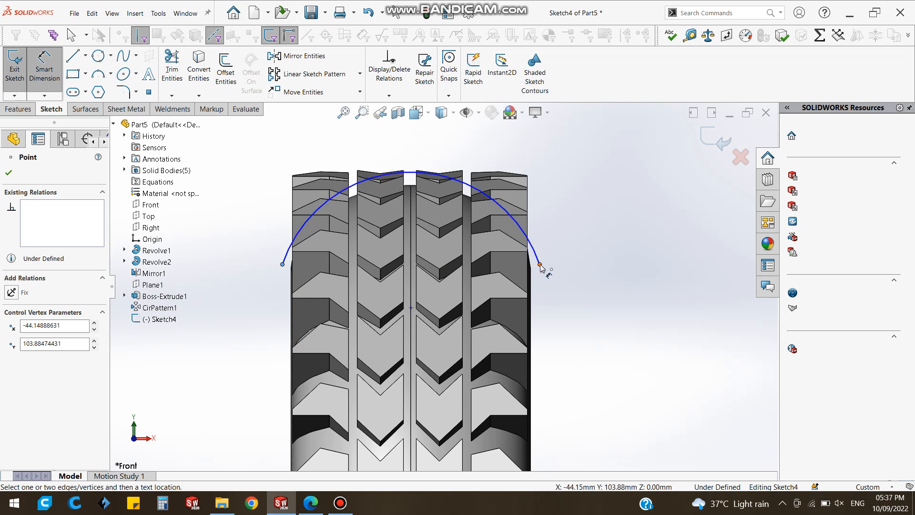
click(539, 264)
click(414, 148)
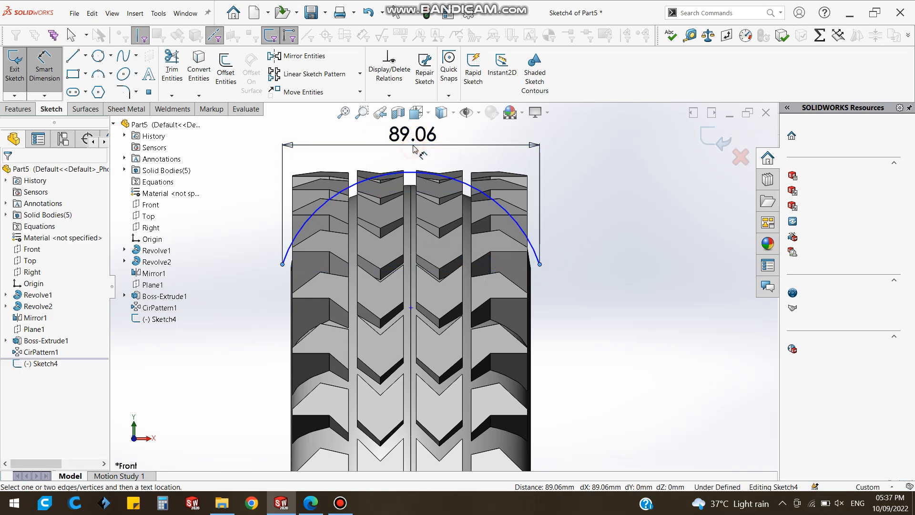
key(Return)
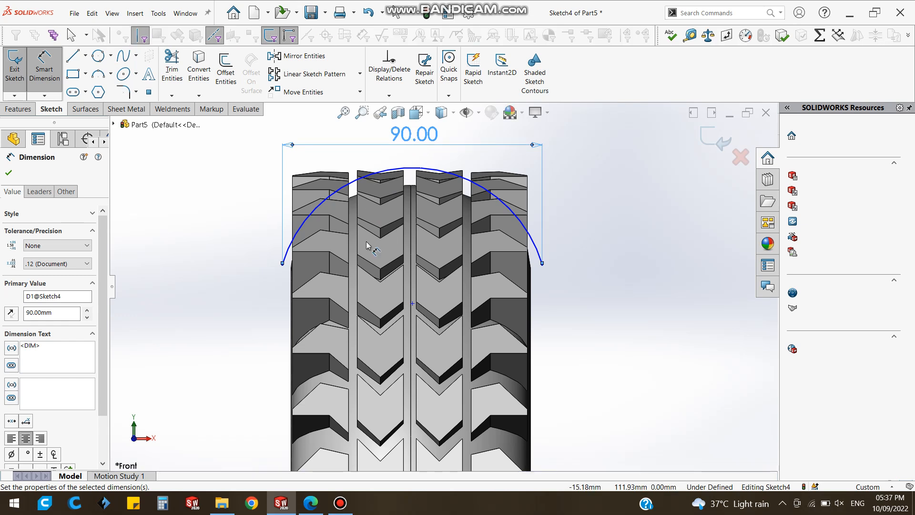
Try dimensioning the height from the tire's central groove top to the arc's centre point, first as 40 mm and then as 35 mm.
click(411, 185)
click(409, 169)
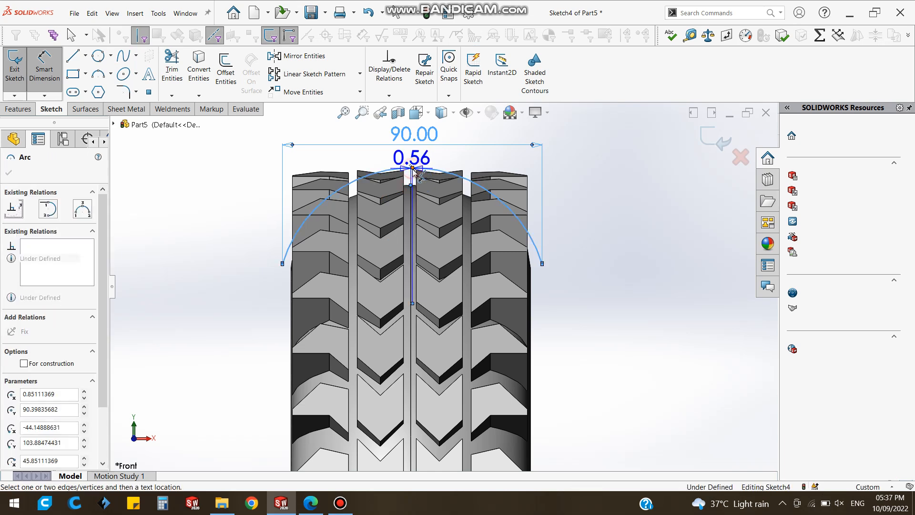
click(435, 176)
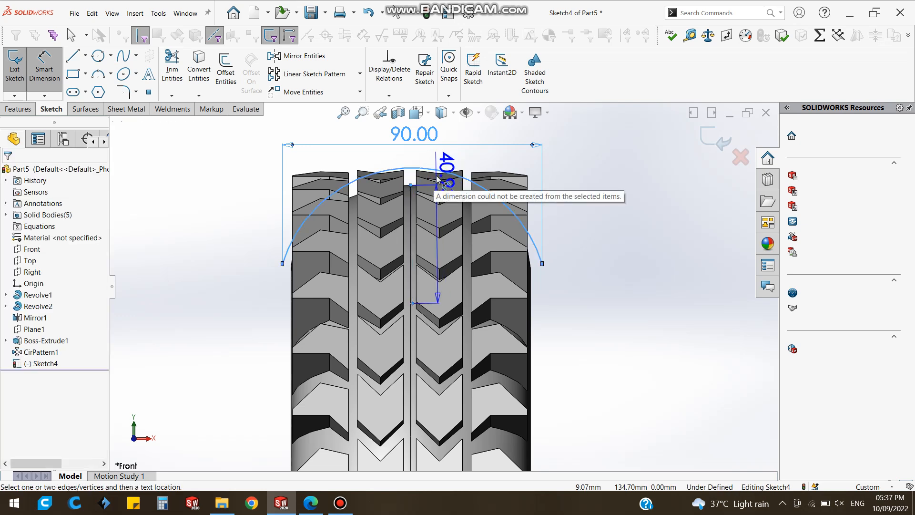
click(610, 251)
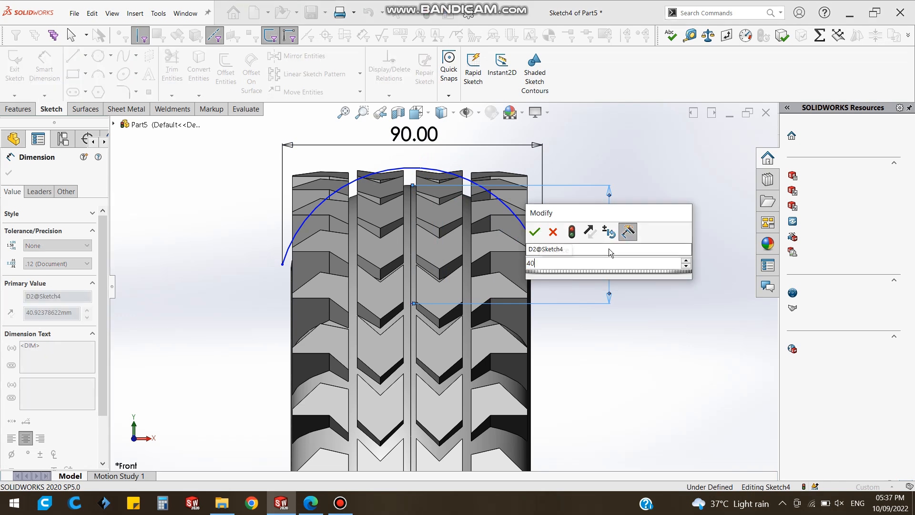
key(Return)
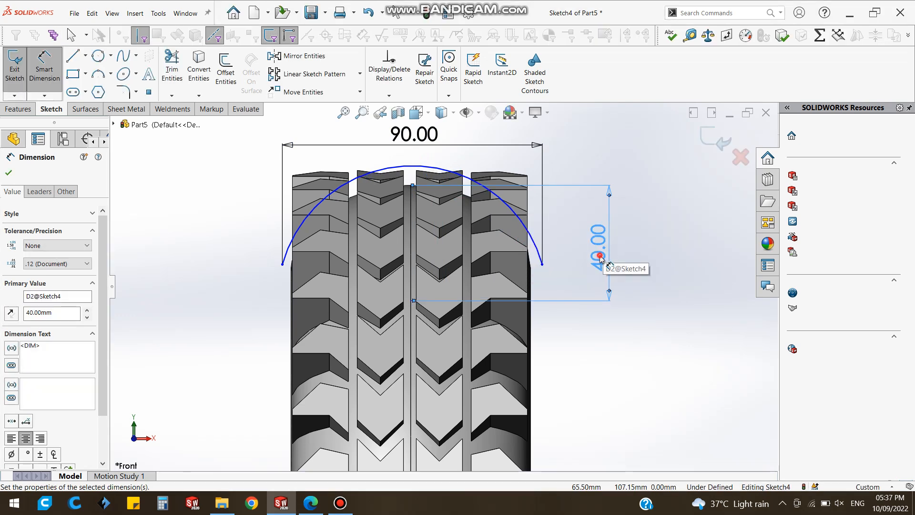
double_click(599, 255)
text(40)
key(Return)
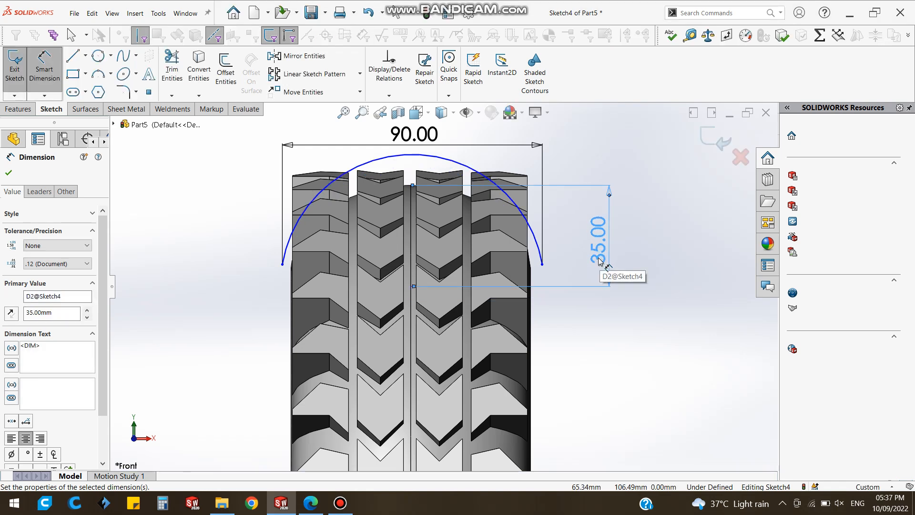
Undo the arc centre's height dimension and the 90 mm value of the arc's width.
key(ctrl+z)
key(ctrl+z)
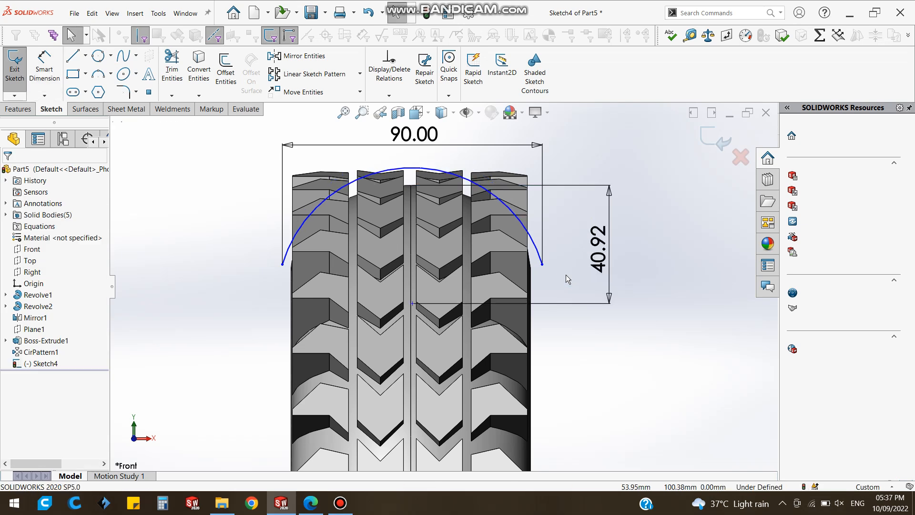
key(ctrl+z)
Dimension the gap between the arc's highest point and the top of the tire's central groove as 4 mm.
click(51, 80)
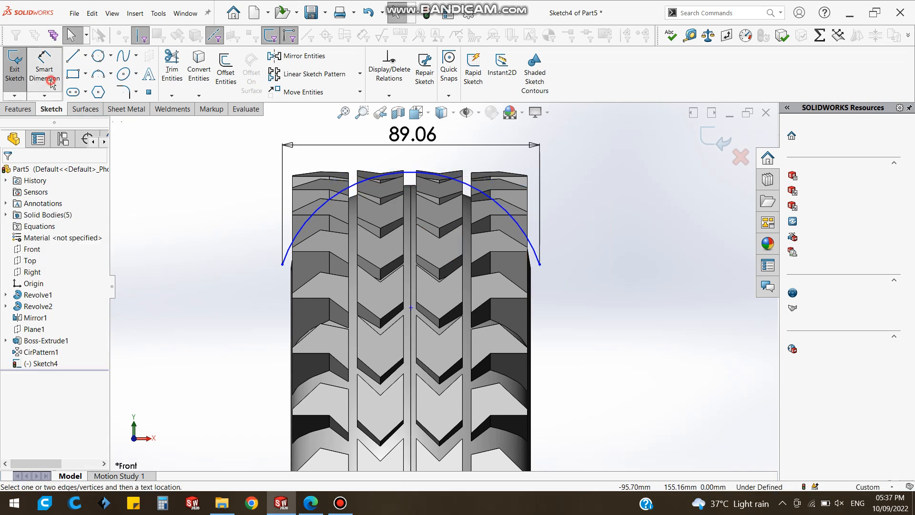
click(411, 173)
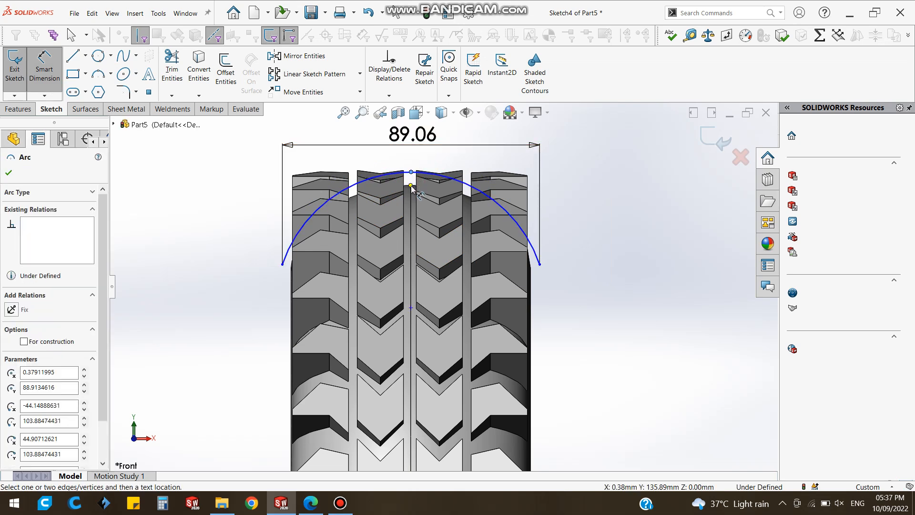
click(411, 186)
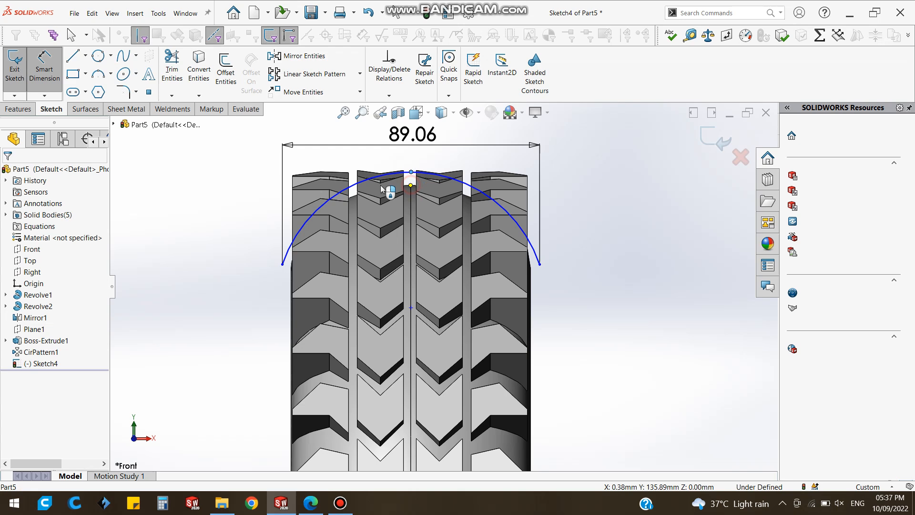
click(236, 189)
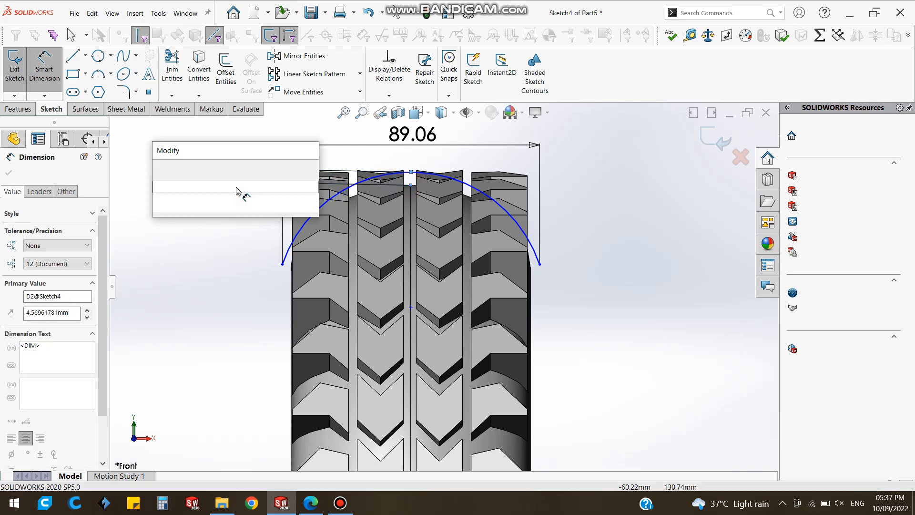
key(Return)
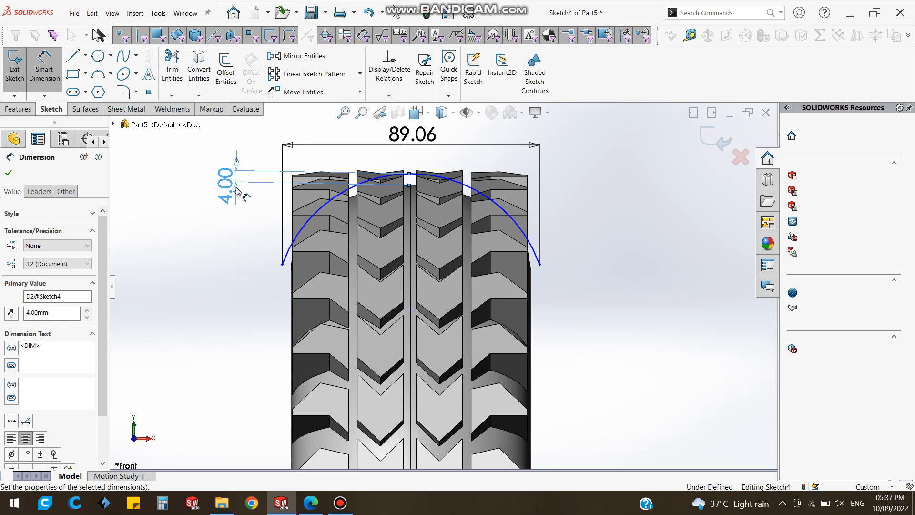
Set the horizontal distance between the arc's two endpoints to 90 mm.
double_click(419, 135)
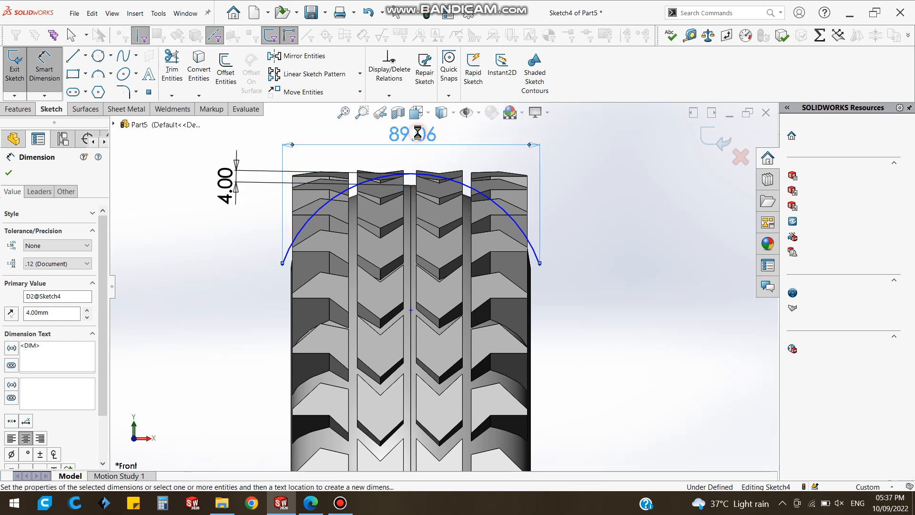
text(90)
key(Return)
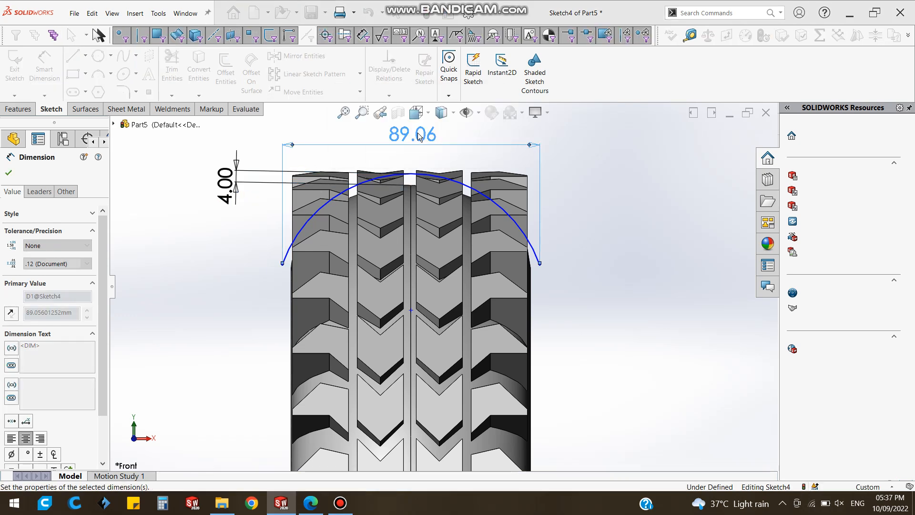
click(9, 174)
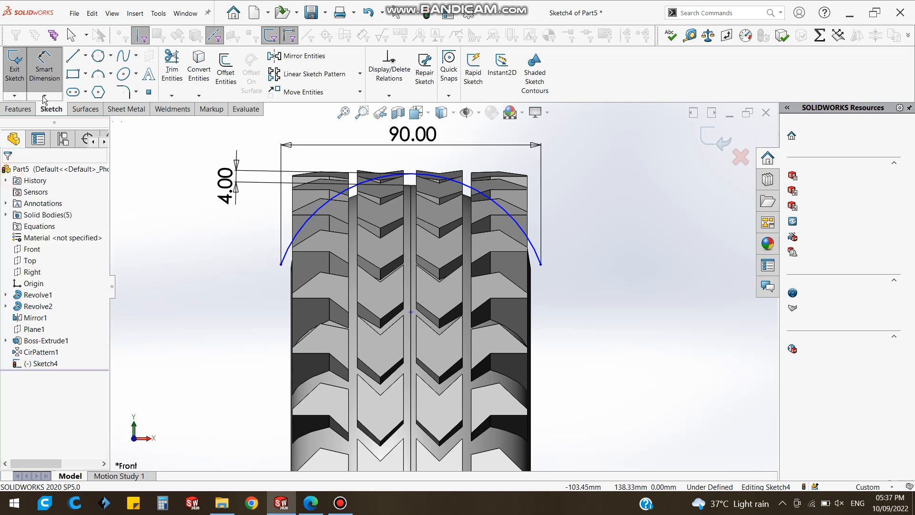
Close the arc profile above the tread with a line rising from each endpoint and a 90 mm horizontal line joining them.
click(72, 56)
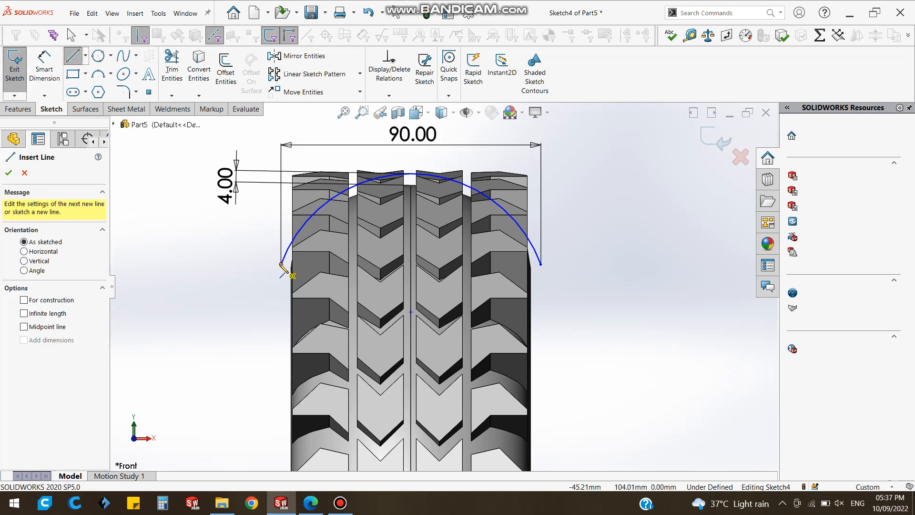
click(281, 264)
click(281, 150)
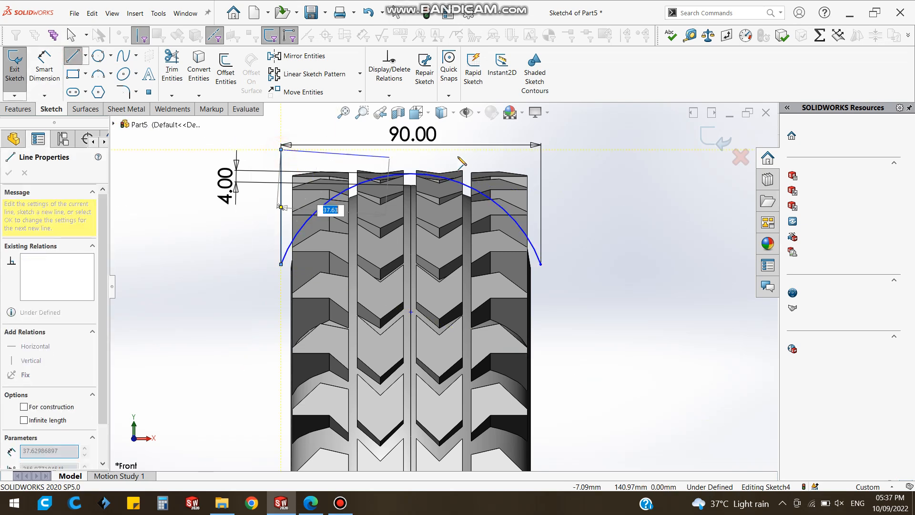
click(541, 149)
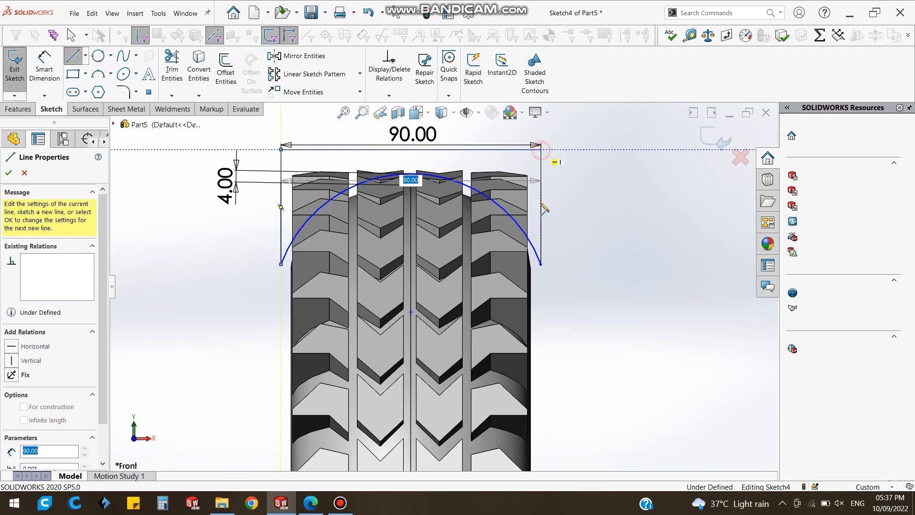
click(542, 264)
right_click(592, 193)
click(600, 198)
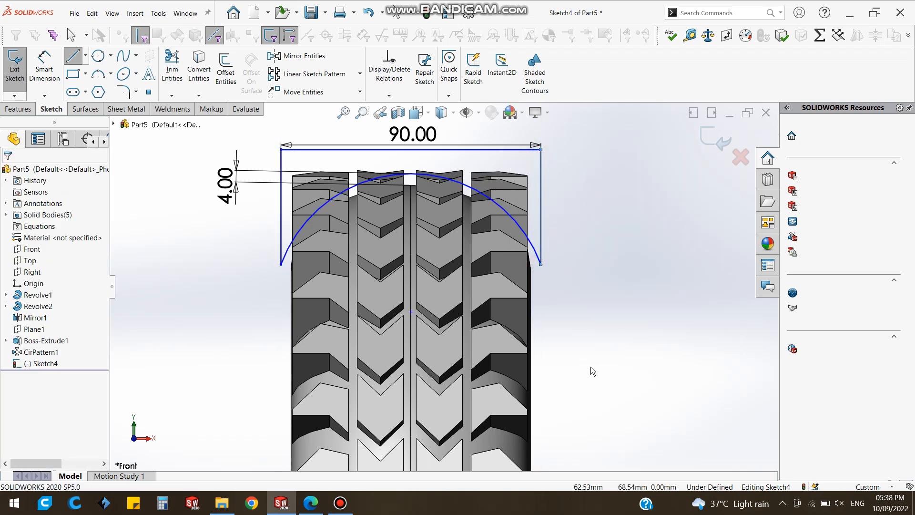
Sketch a horizontal centerline from the origin to just beyond the tire's side as the wheel's rotation axis.
scroll(590, 367, up, 5)
scroll(490, 418, down, 2)
click(85, 56)
click(93, 81)
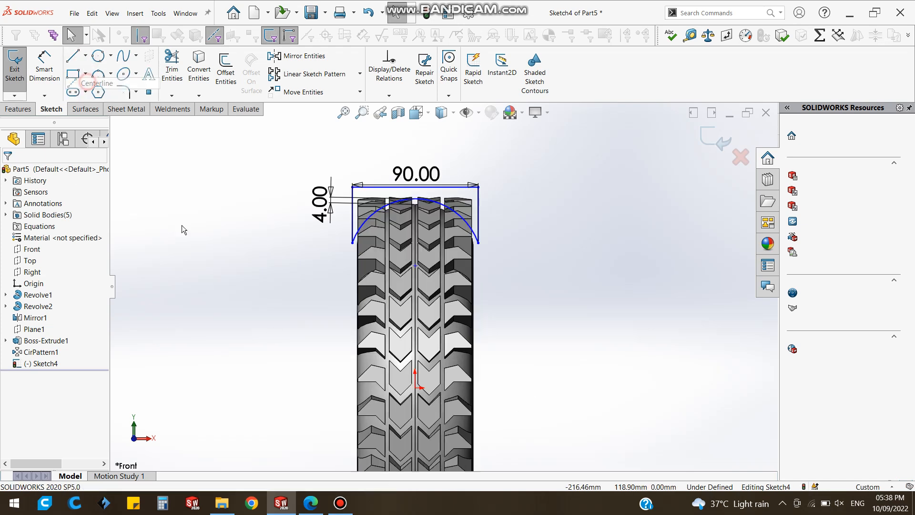
click(415, 388)
click(490, 387)
right_click(520, 334)
click(536, 342)
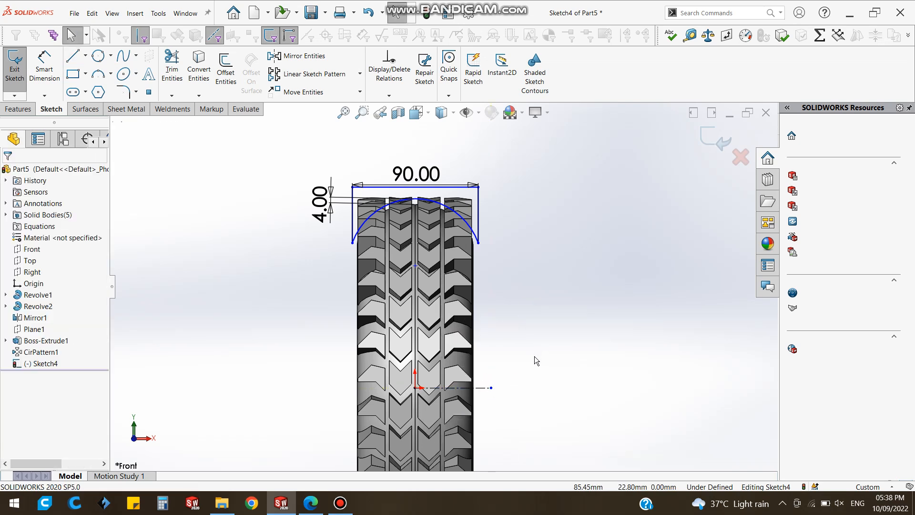
Revolve-cut the closed arc profile 360 degrees about the horizontal centerline to round off the tire's tread.
click(18, 109)
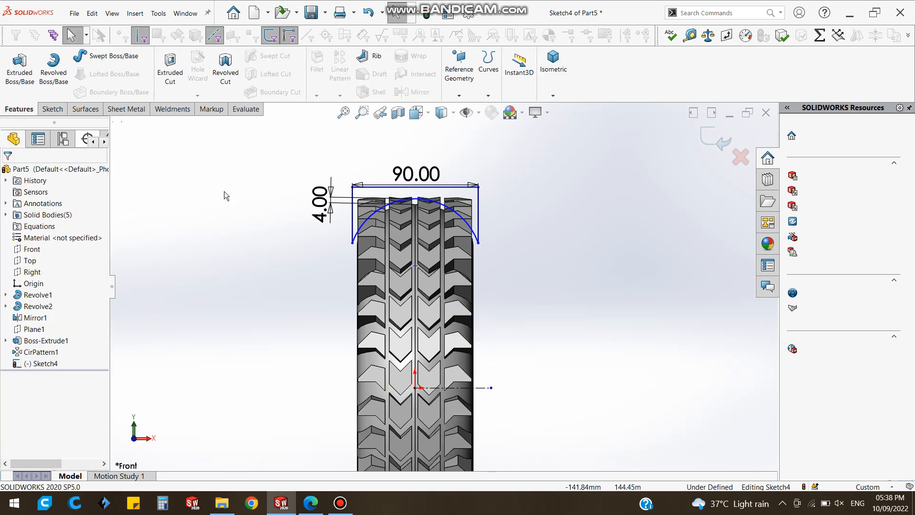
click(225, 67)
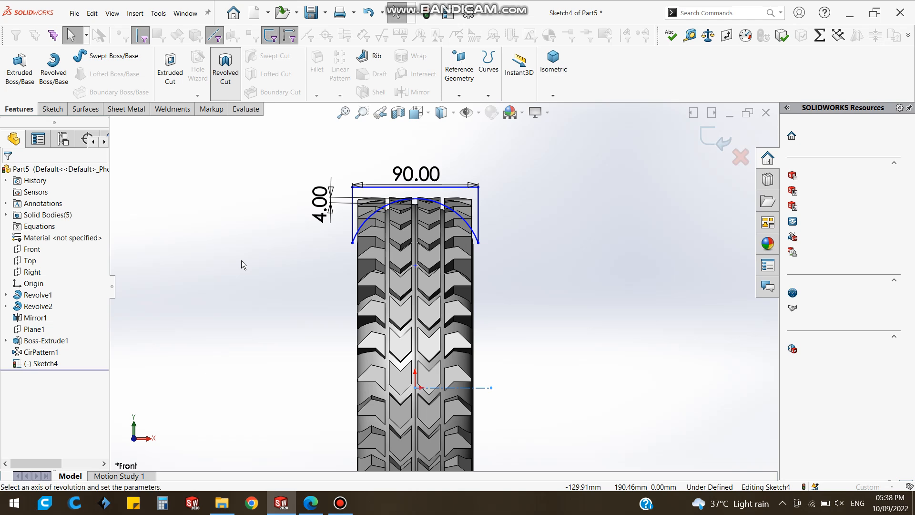
click(8, 173)
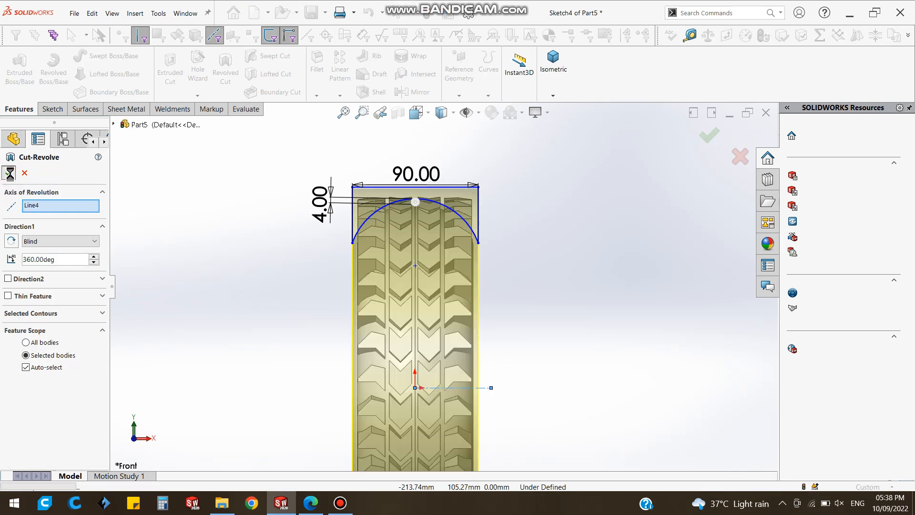
middle_drag(525, 386, 573, 410)
scroll(572, 410, up, 4)
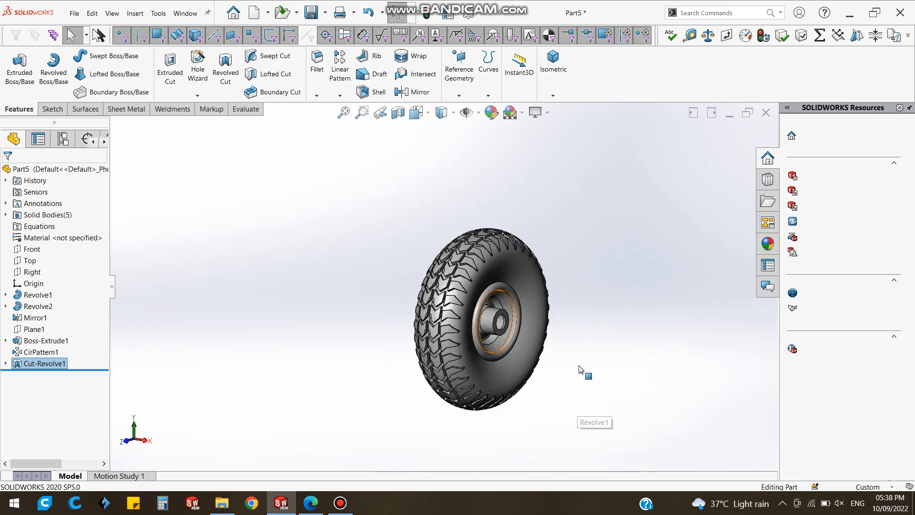
click(591, 266)
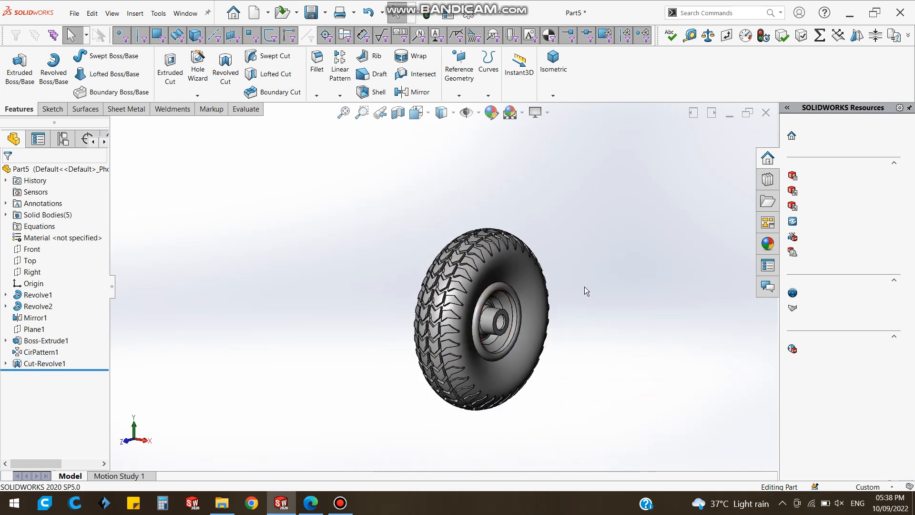
middle_drag(585, 287, 402, 328)
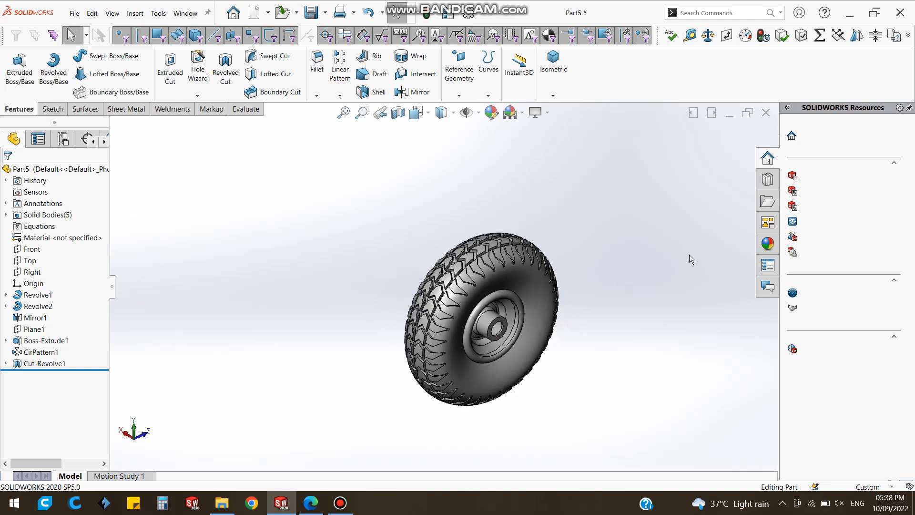
Open the appearance library and display the Texture group of the Rubber appearances.
click(768, 180)
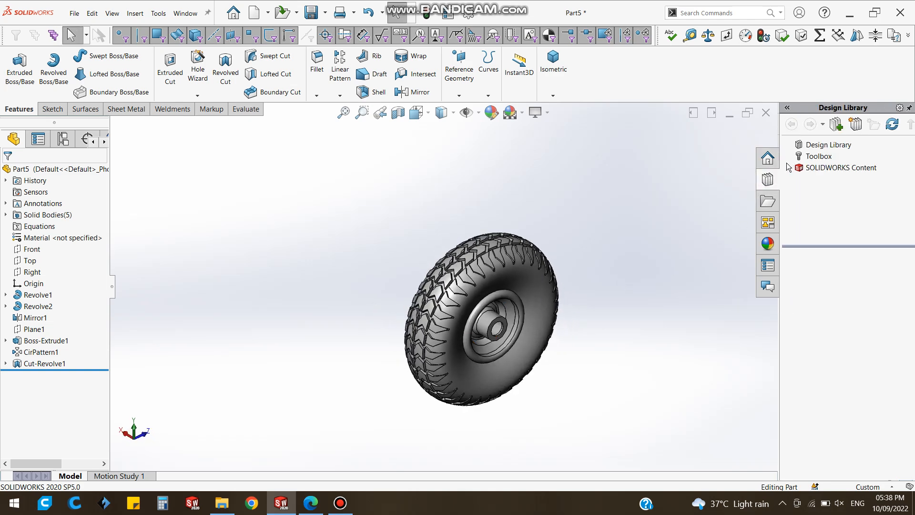
click(768, 242)
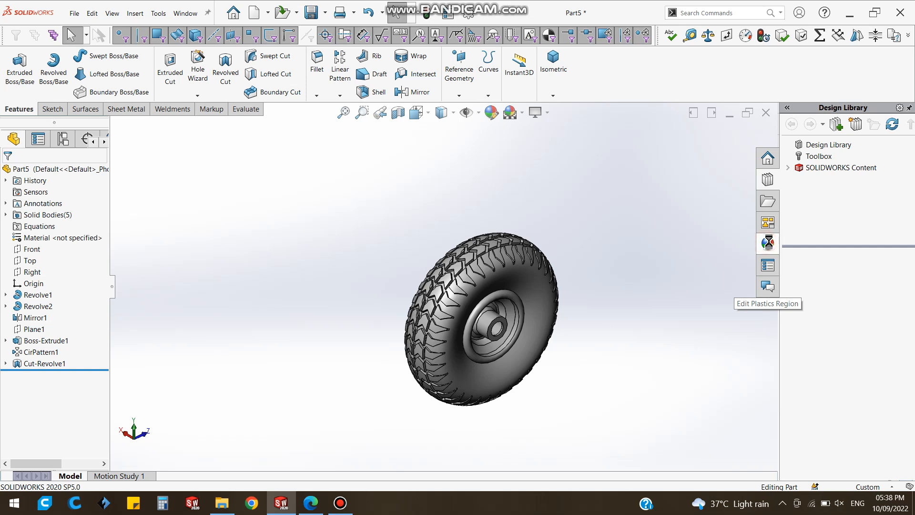
click(792, 146)
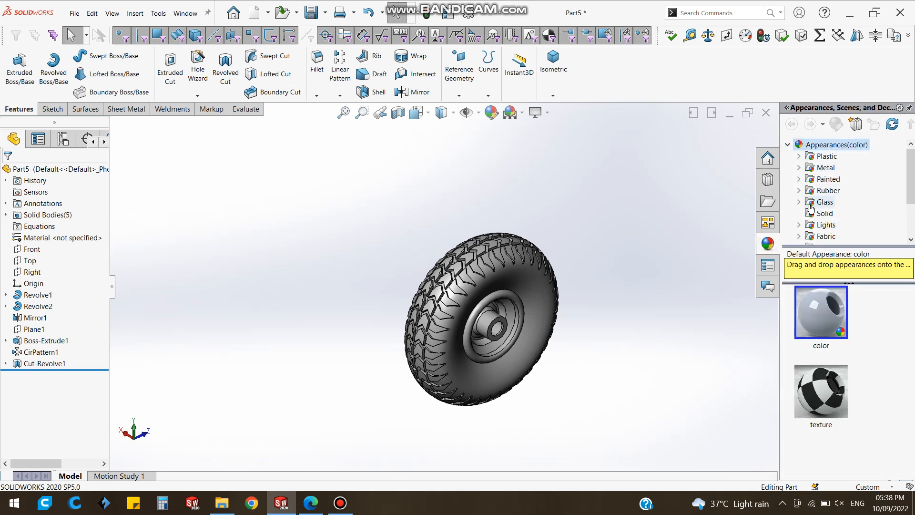
scroll(813, 202, down, 2)
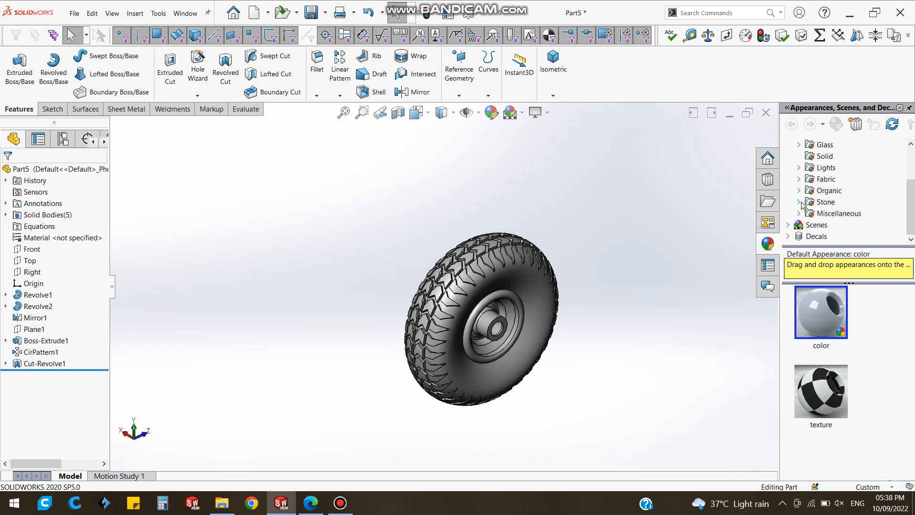
scroll(803, 197, up, 2)
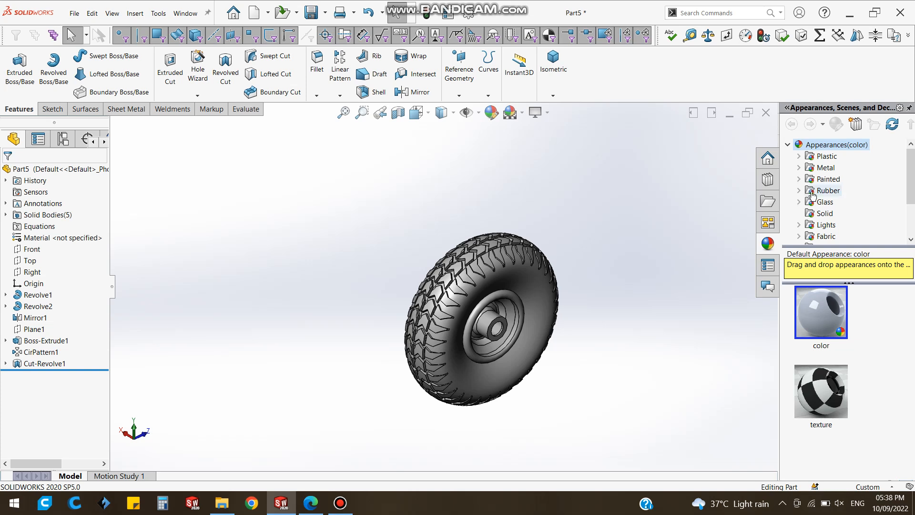
click(798, 190)
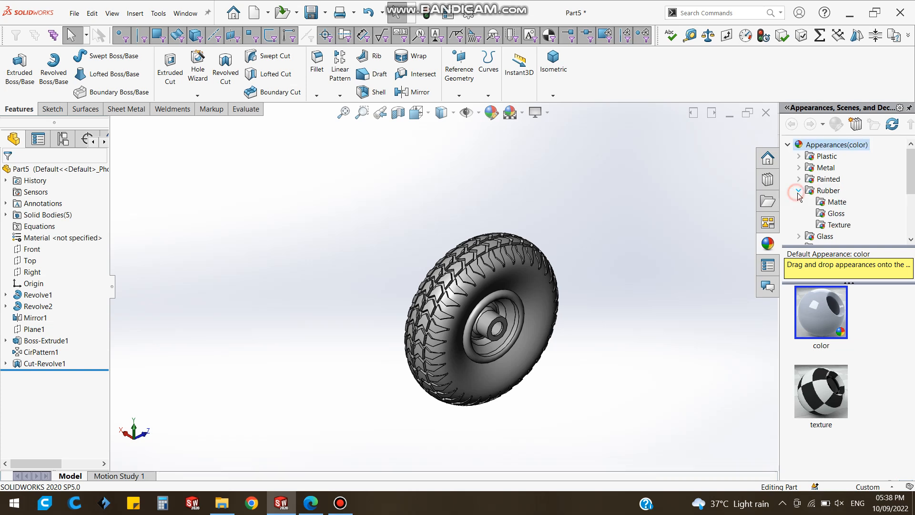
click(824, 203)
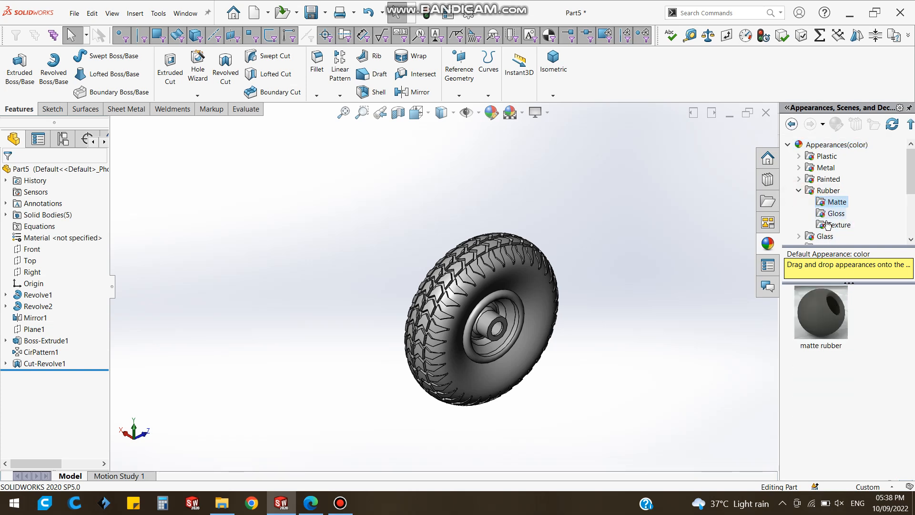
click(828, 228)
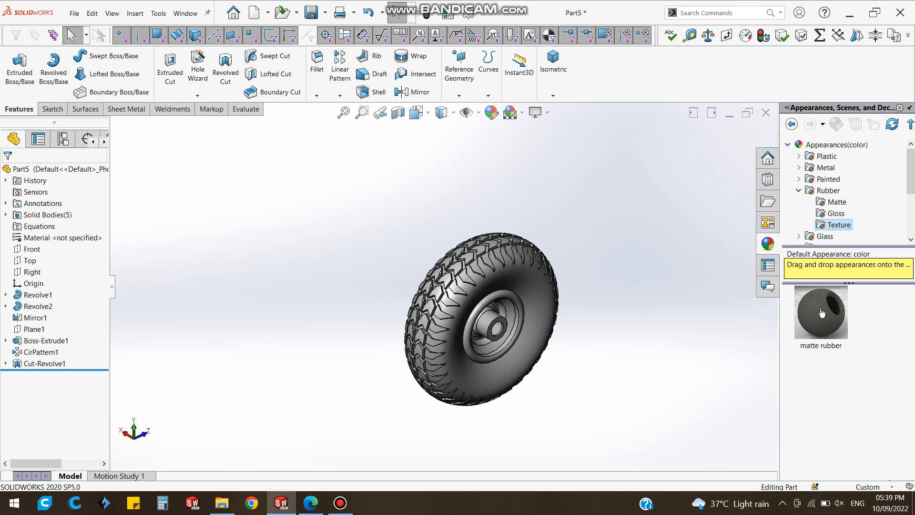
double_click(821, 308)
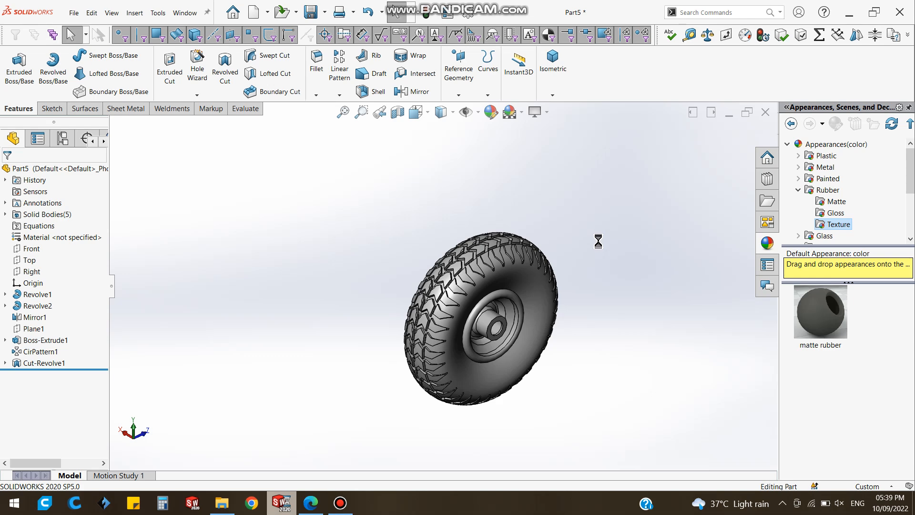
scroll(505, 291, down, 1)
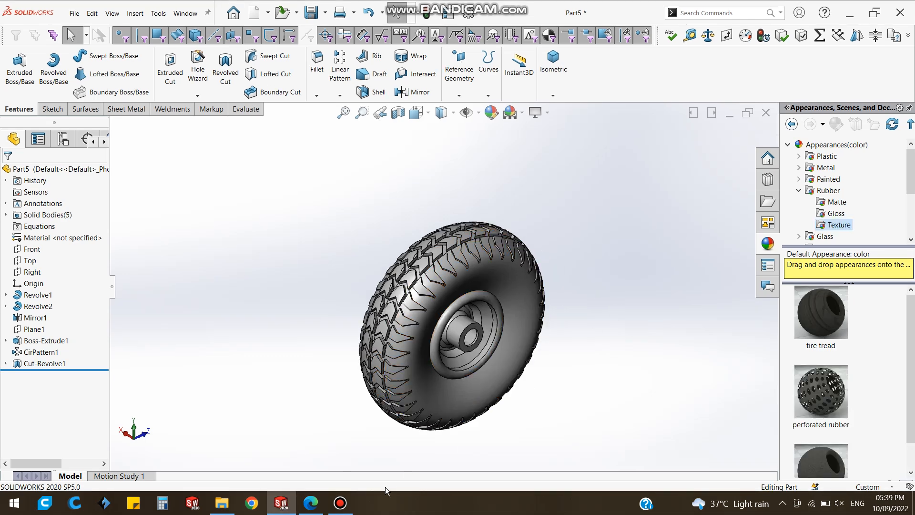
click(339, 503)
click(340, 503)
click(341, 504)
click(341, 503)
Apply the tire tread rubber texture to the wheel and examine it up close around the tread blocks.
drag(815, 326, 487, 272)
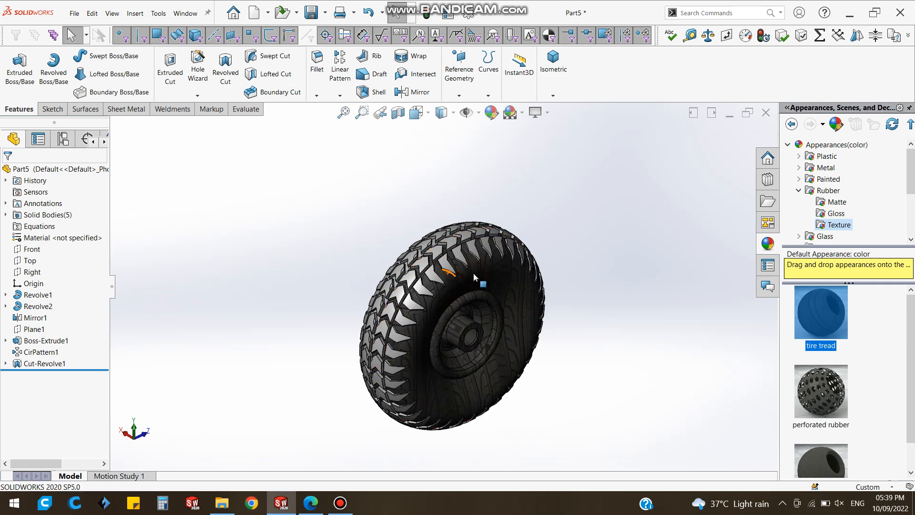
click(464, 275)
scroll(502, 285, down, 3)
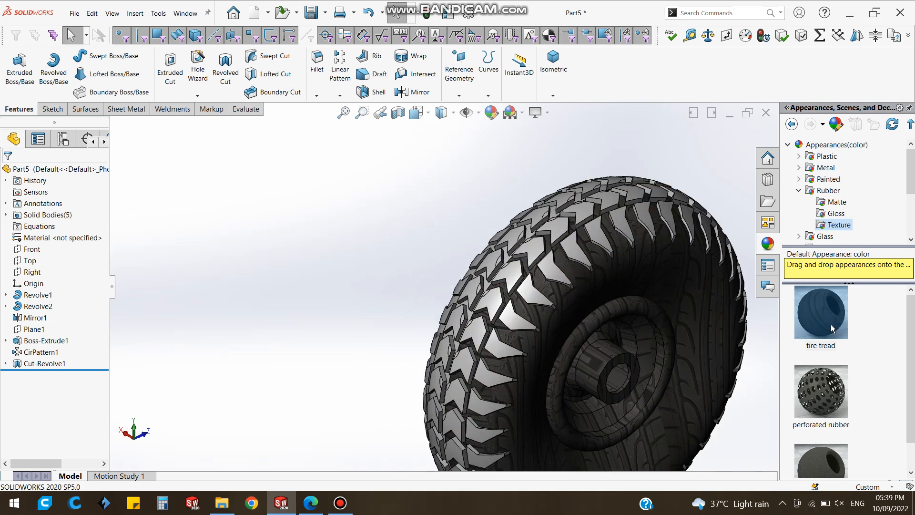
mouse_move(833, 328)
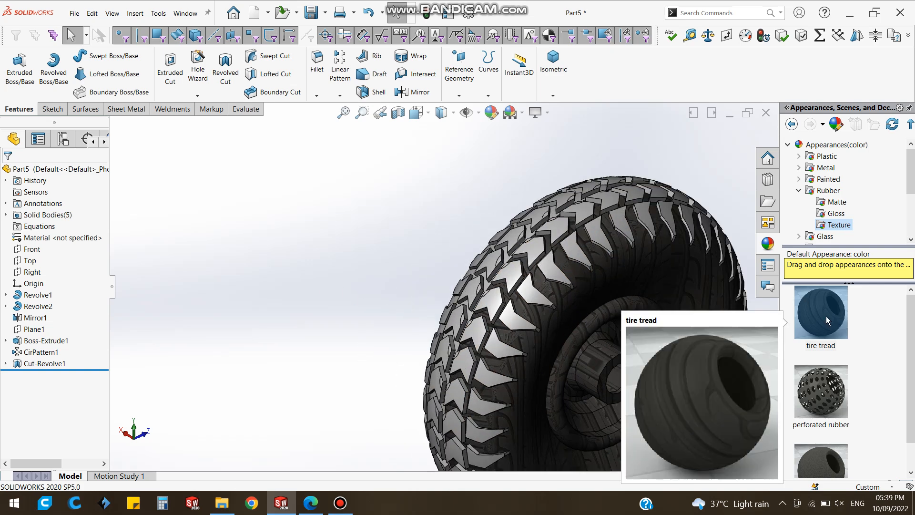
scroll(531, 298, down, 5)
scroll(514, 296, down, 2)
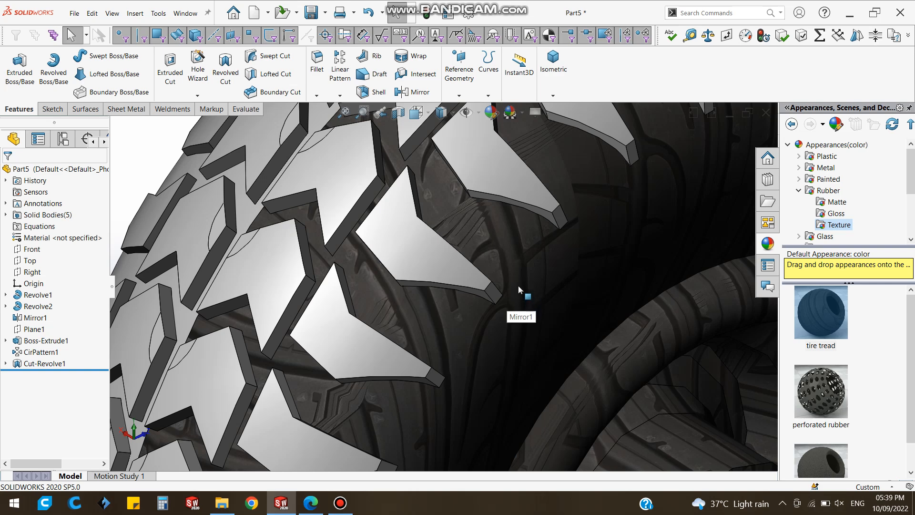
scroll(519, 319, up, 2)
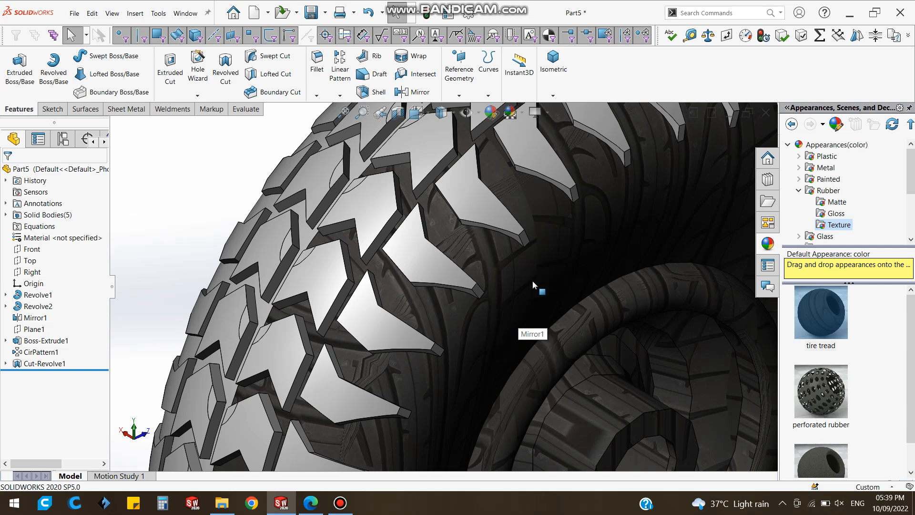
scroll(519, 282, down, 2)
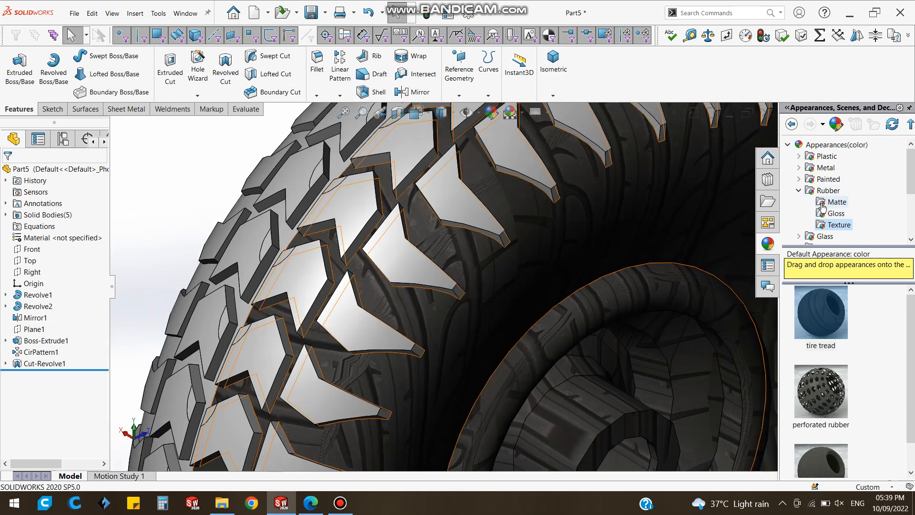
Apply the matte rubber appearance from the Rubber group to the tire body carrying the tread blocks.
click(829, 202)
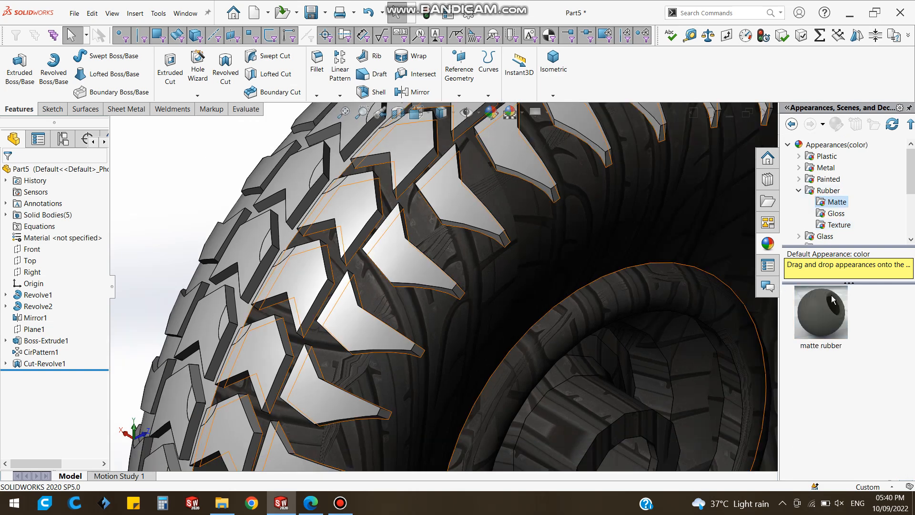
mouse_move(832, 291)
drag(820, 318, 553, 251)
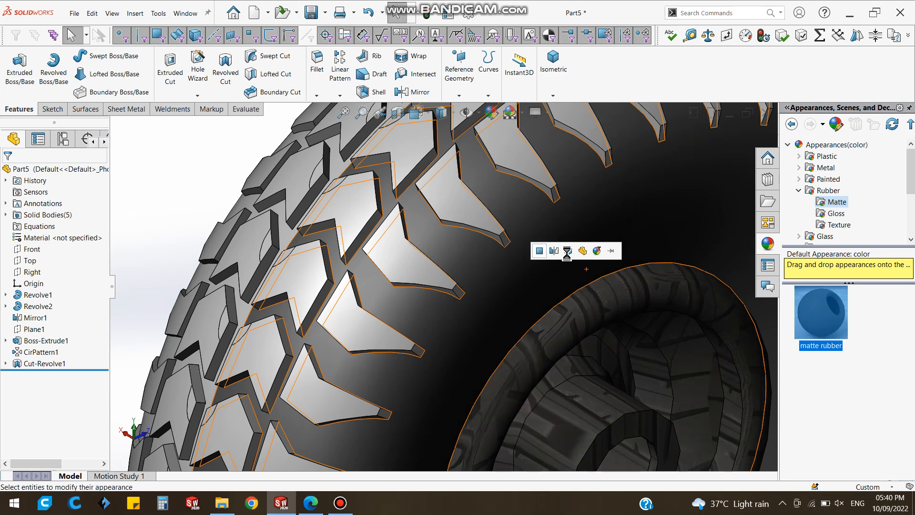
scroll(625, 299, up, 3)
scroll(676, 295, up, 2)
drag(821, 312, 559, 251)
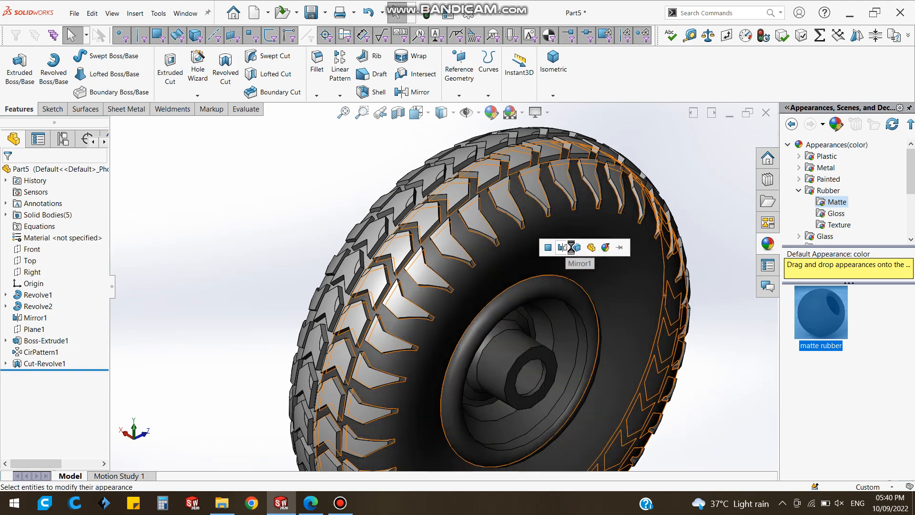
click(578, 247)
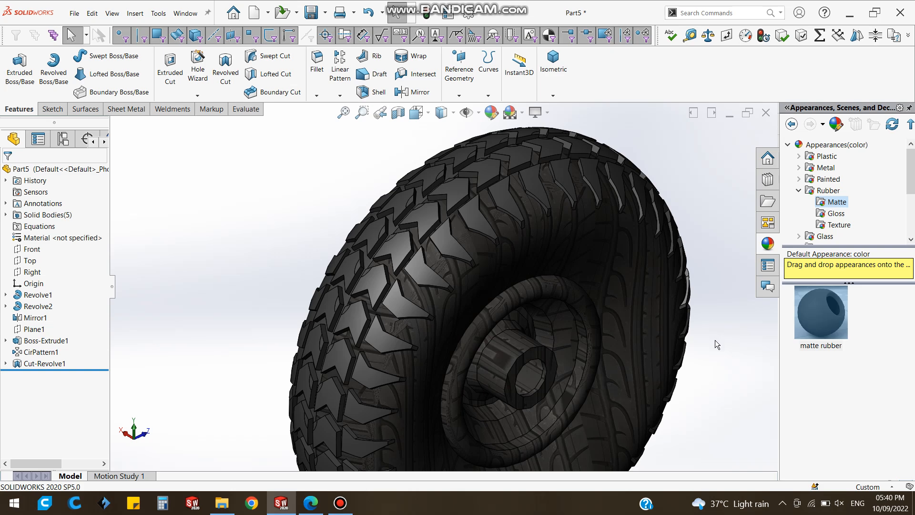
Apply the matte rubber appearance to the whole body at the tire's smooth sidewall.
drag(830, 322, 586, 267)
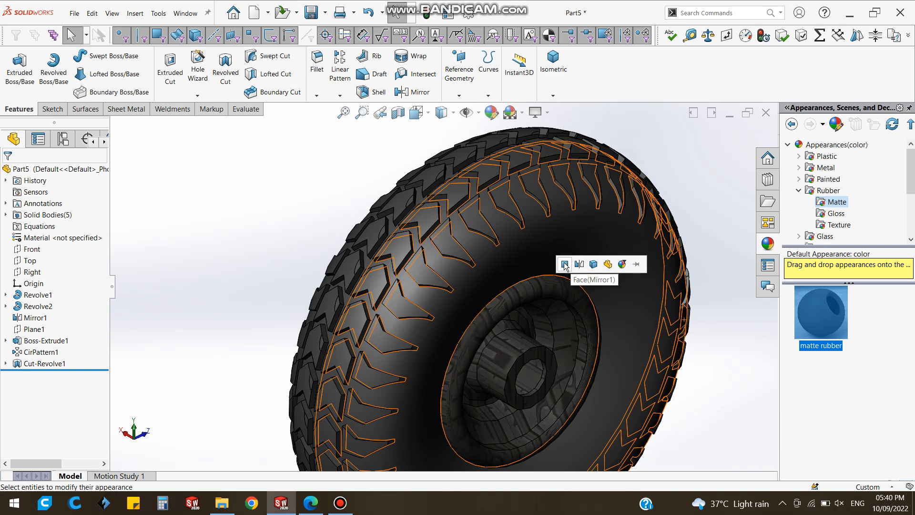
click(593, 265)
scroll(519, 244, down, 3)
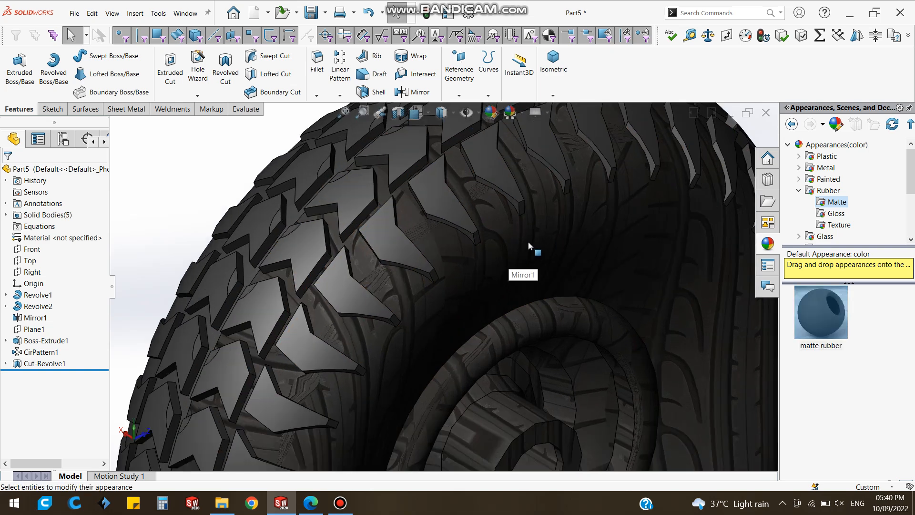
Select the mirrored sidewall face of the tire and open its assigned appearances to remove the tire tread texture.
scroll(556, 357, up, 5)
click(550, 362)
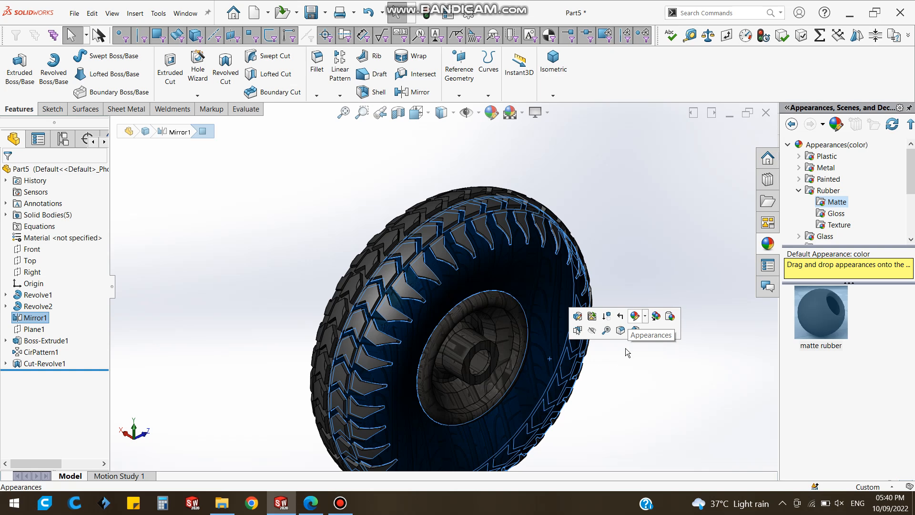
click(840, 375)
click(644, 317)
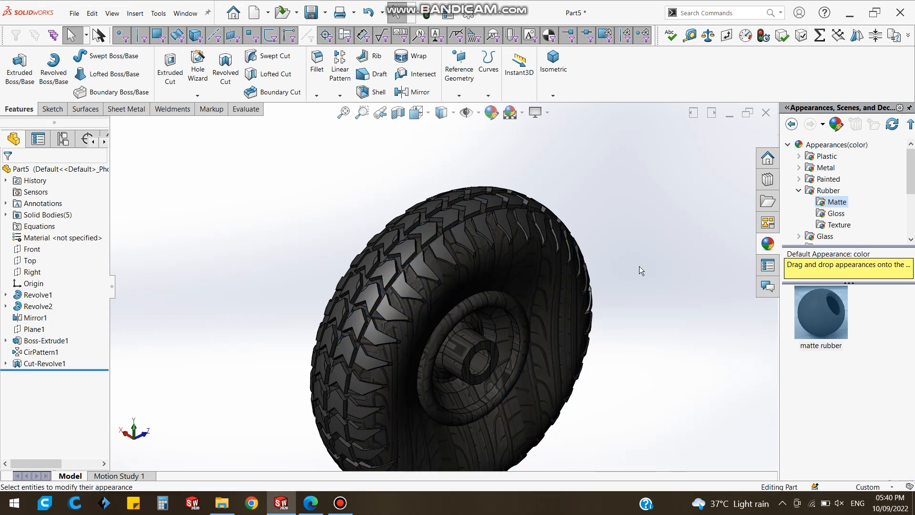
Apply the matte rubber appearance to the Mirror1 feature of the tire.
middle_drag(597, 311, 385, 310)
scroll(403, 336, down, 1)
drag(821, 325, 558, 269)
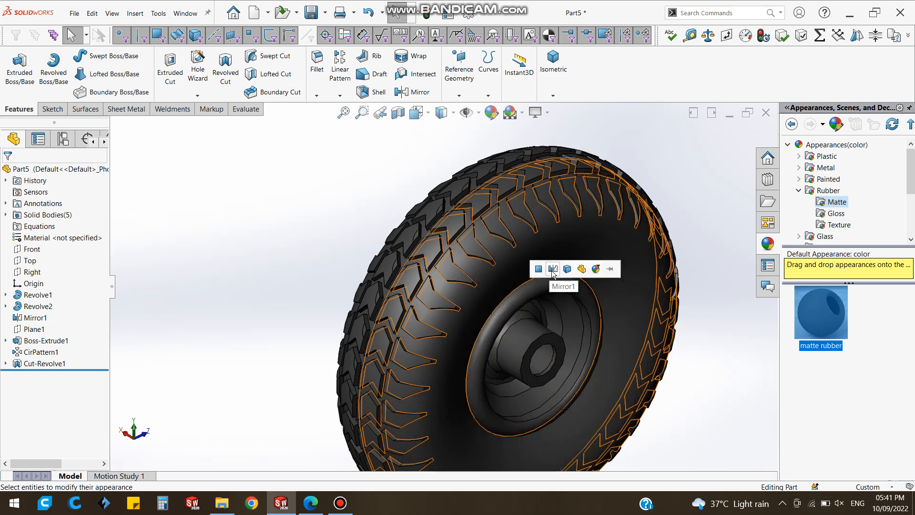
click(553, 269)
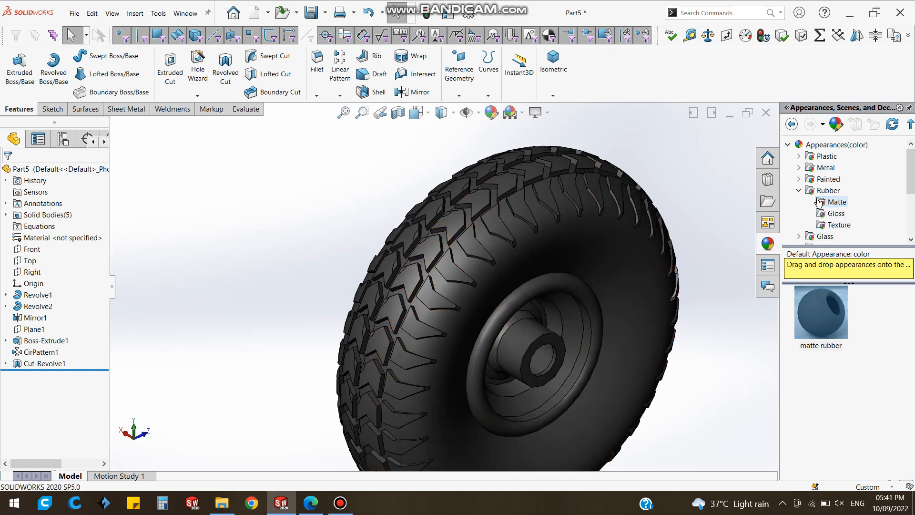
Browse the appearance library to the Metal category and display its Aluminum group.
click(788, 145)
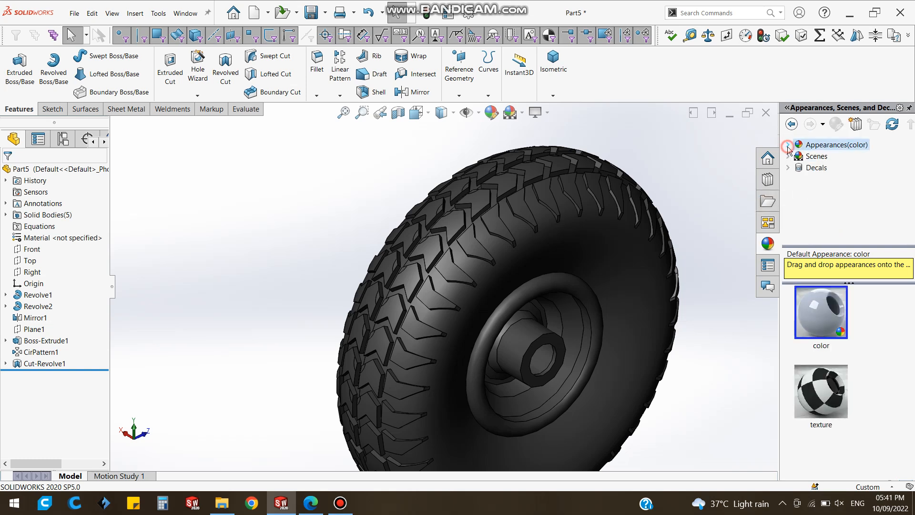
click(788, 146)
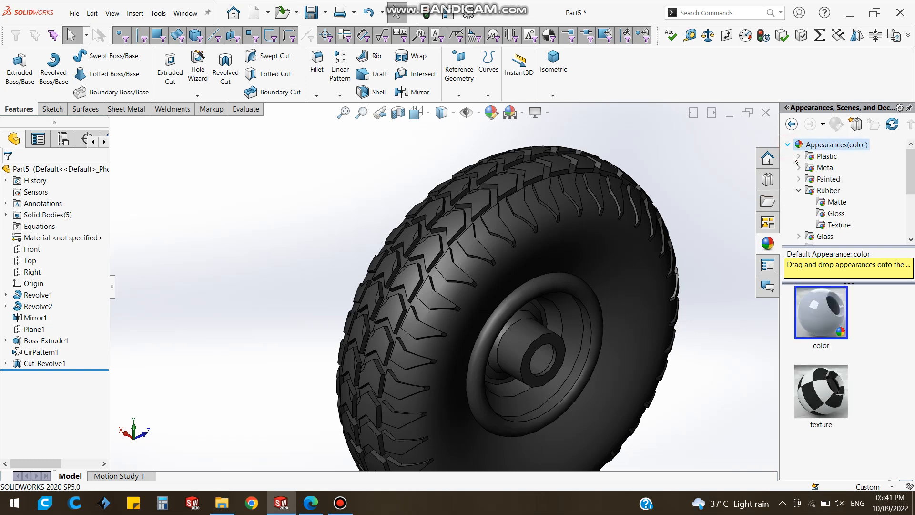
click(799, 179)
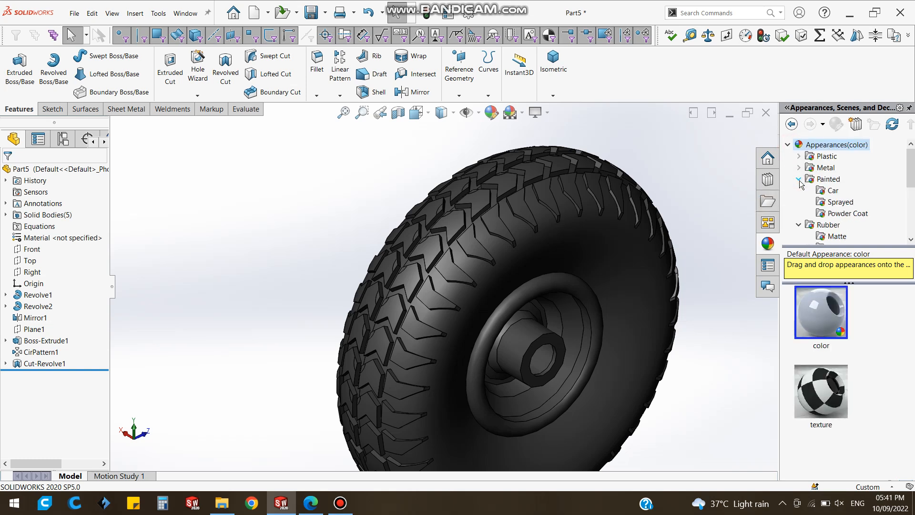
click(799, 168)
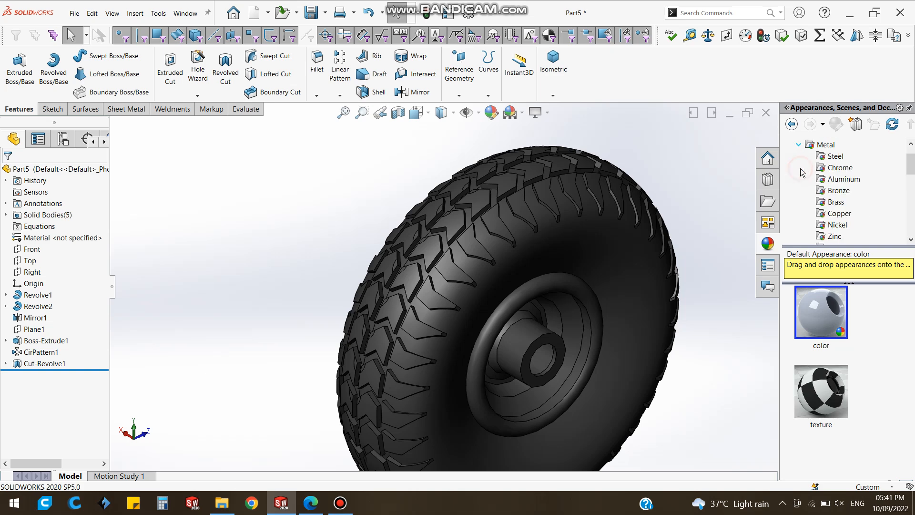
click(826, 182)
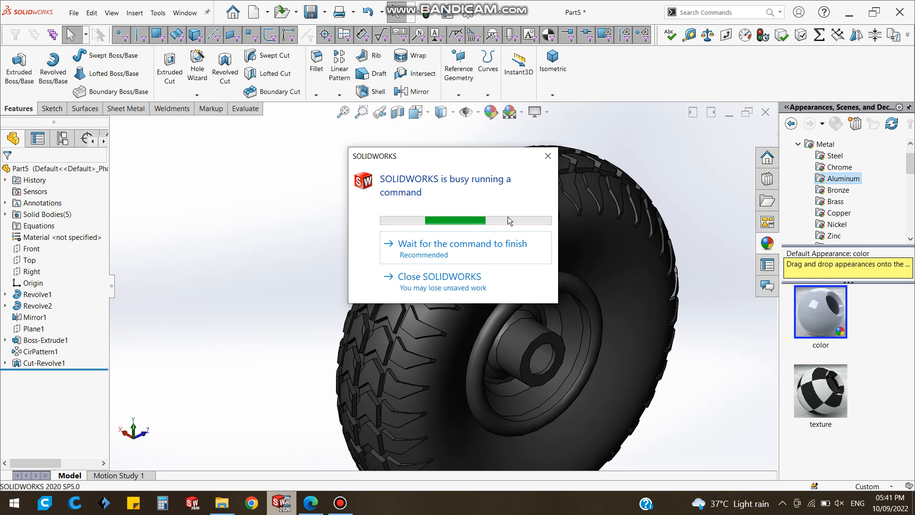
click(339, 503)
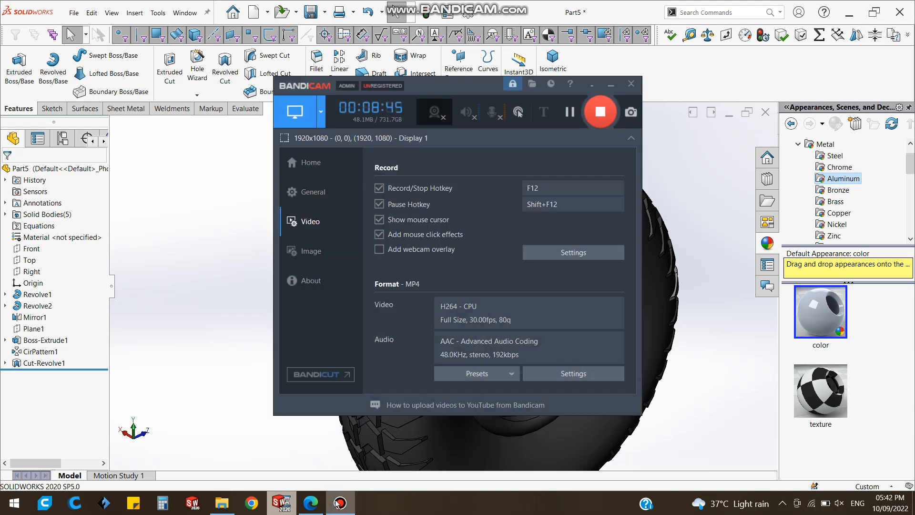
click(339, 503)
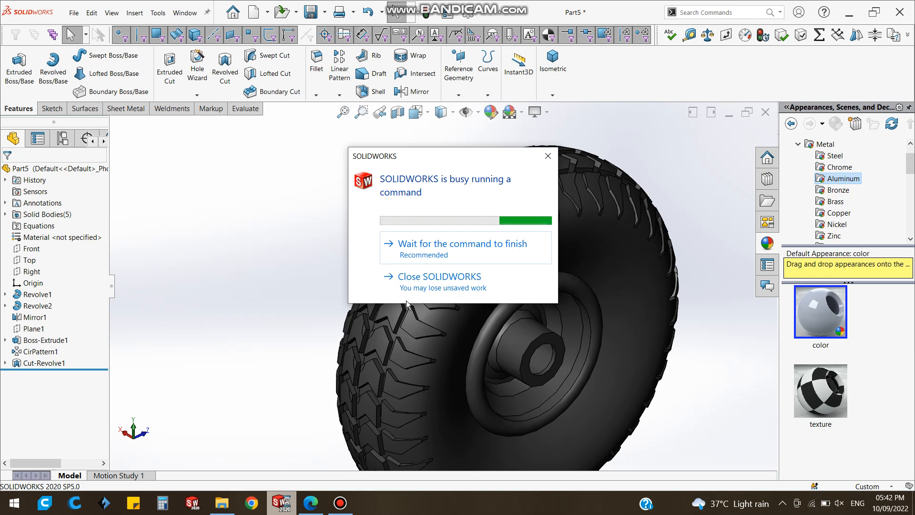
click(340, 503)
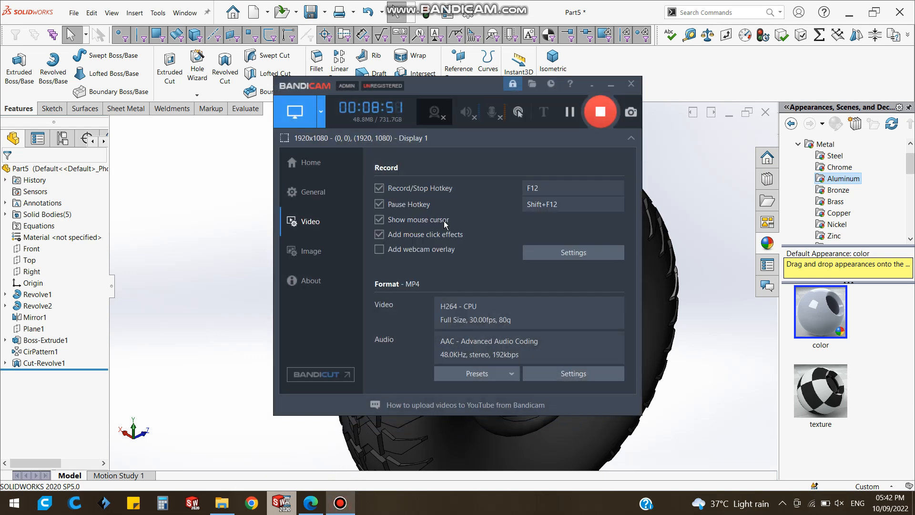